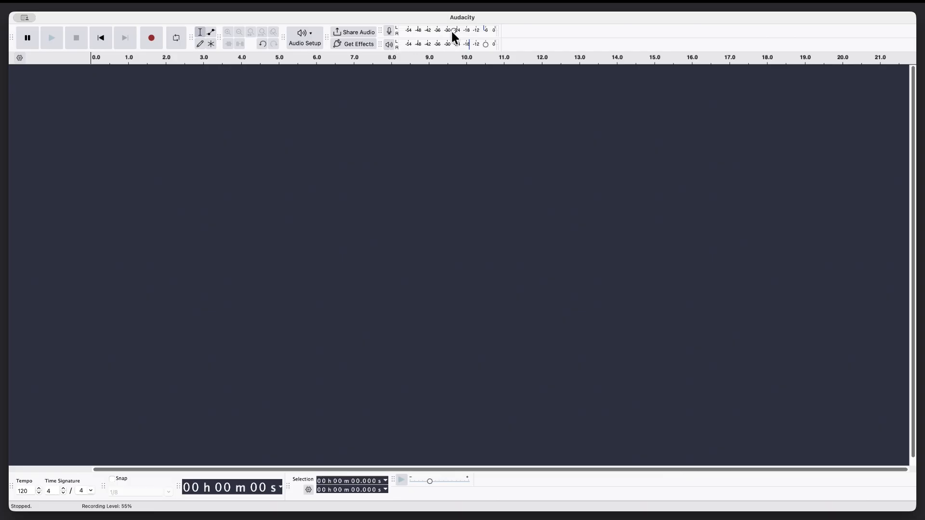
Adjust the recording level slider and choose iMac Microphone as the recording device.
mouse_move(454, 30)
left_mouse_down()
mouse_move(437, 32)
mouse_move(465, 34)
mouse_move(388, 33)
mouse_move(461, 35)
left_mouse_up()
left_click_drag(458, 31, 471, 34)
left_click(310, 32)
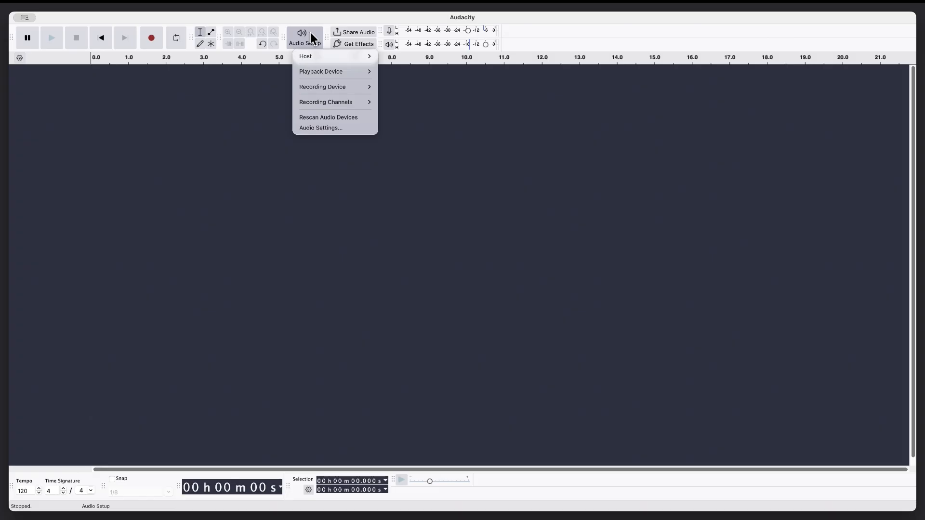
mouse_move(326, 87)
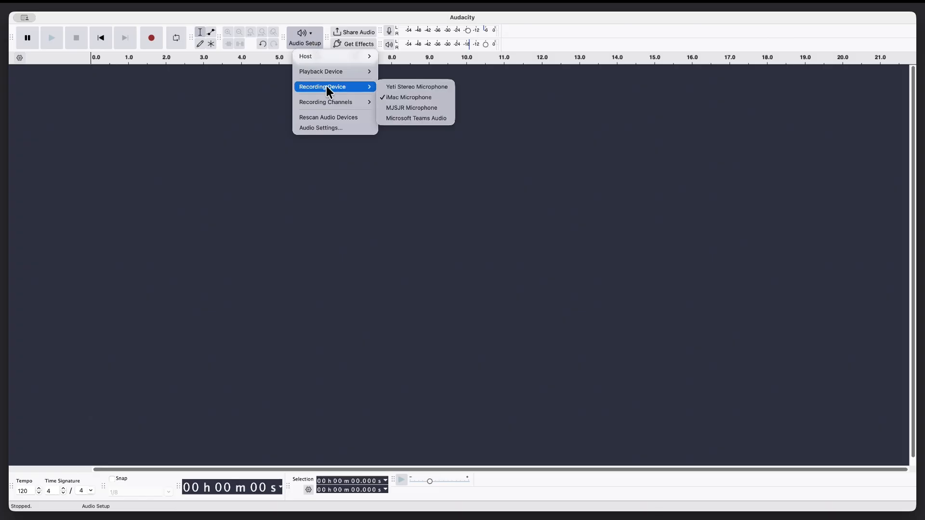
left_click(440, 99)
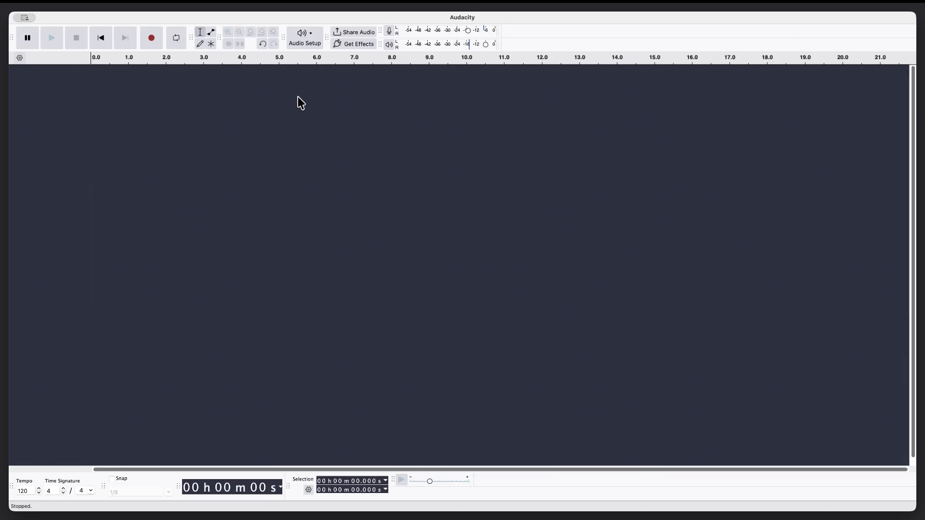
Record a spoken clip about 36 seconds long on a new track, then stop recording.
left_click(152, 39)
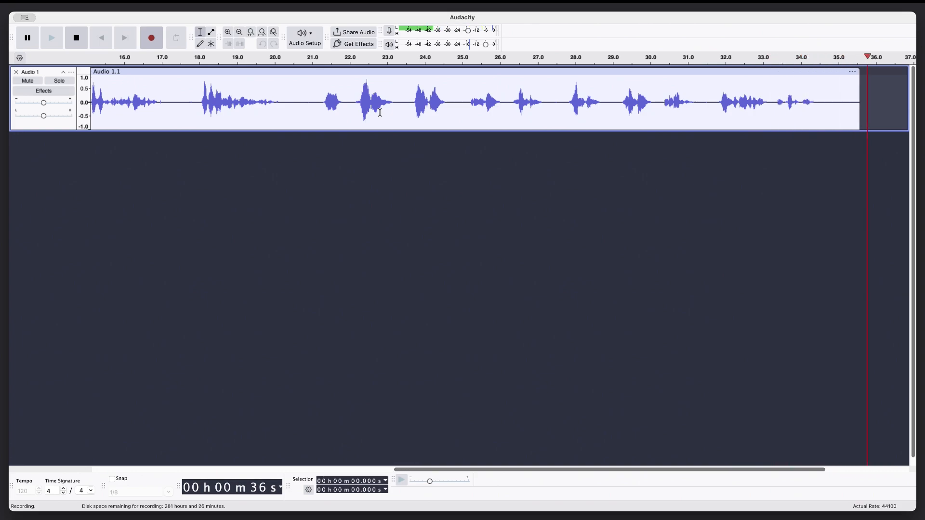
key("space")
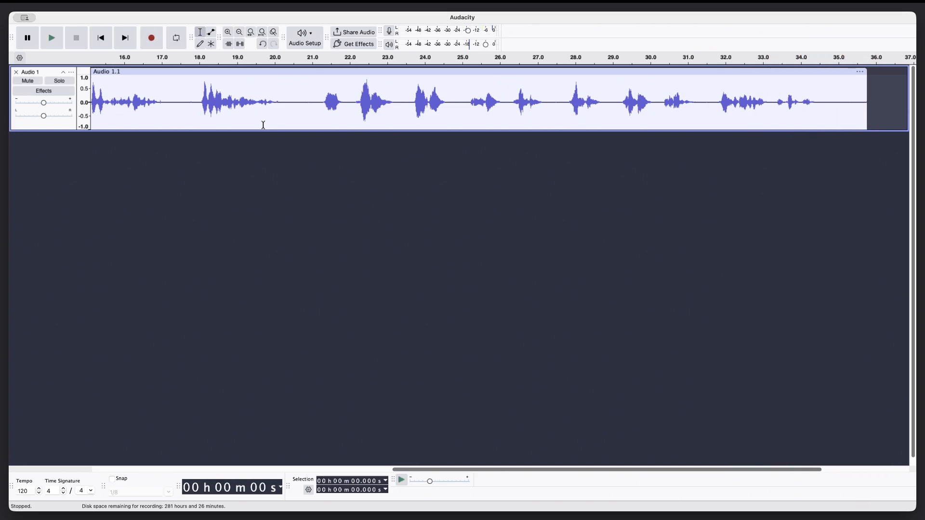
Play back the recording from about 0.6 s to review its opening section.
scroll(263, 124, "left", 10)
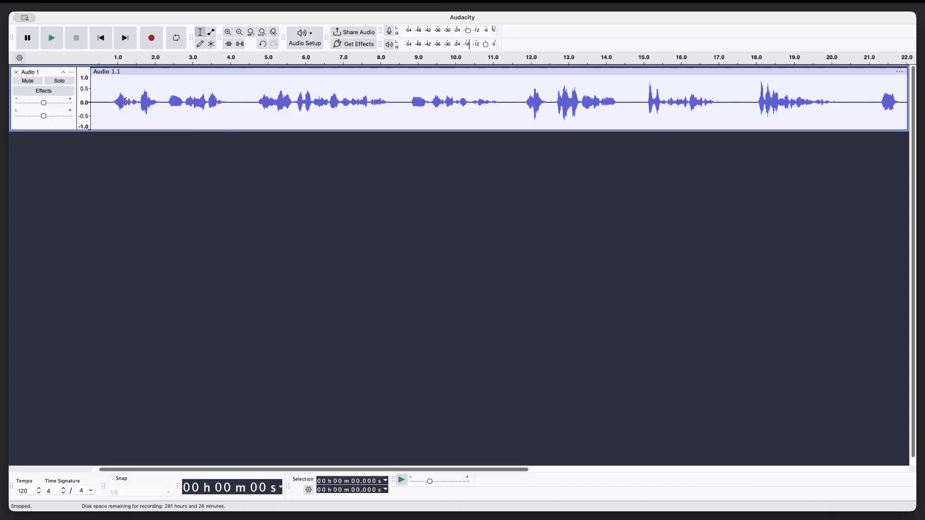
scroll(126, 102, "left", 2)
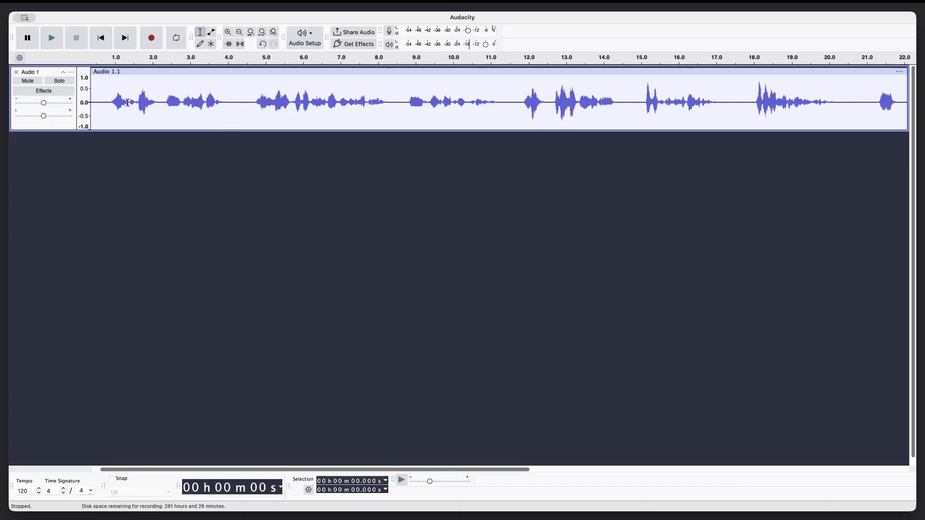
left_click(103, 104)
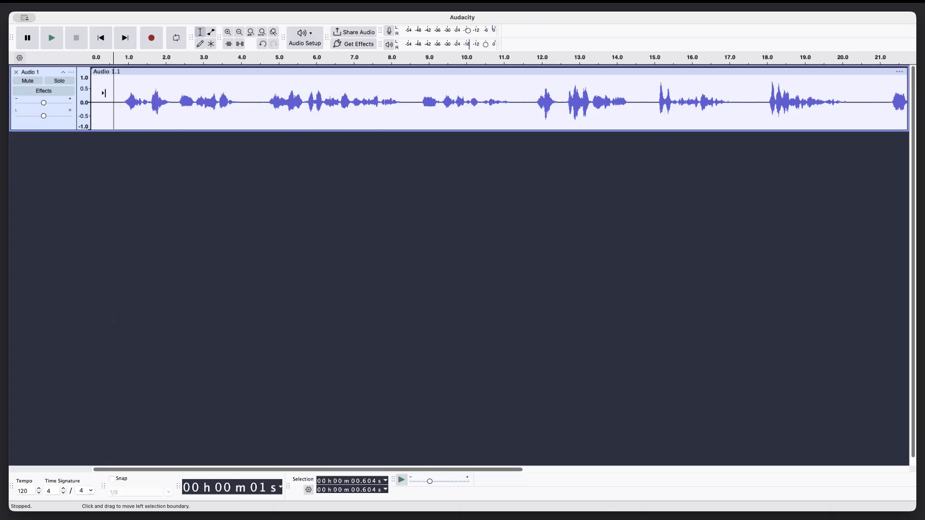
left_click(52, 34)
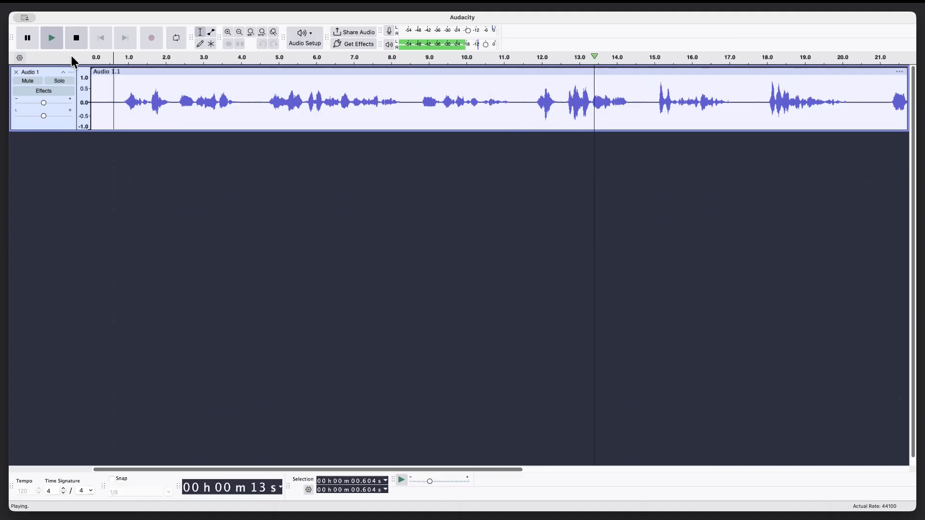
key("space")
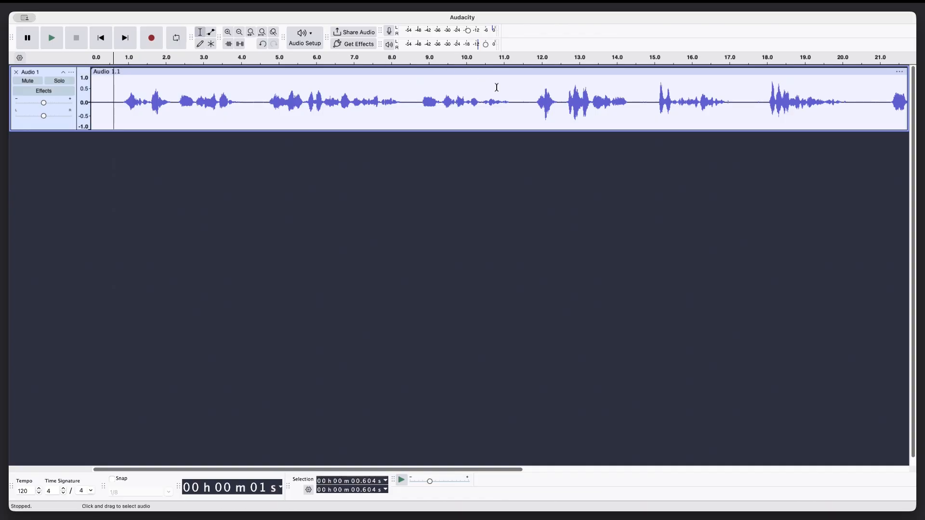
Locate the end of the unwanted opening by playback and delete the audio from 0 to about 12.6 s.
left_click(530, 101)
key("space")
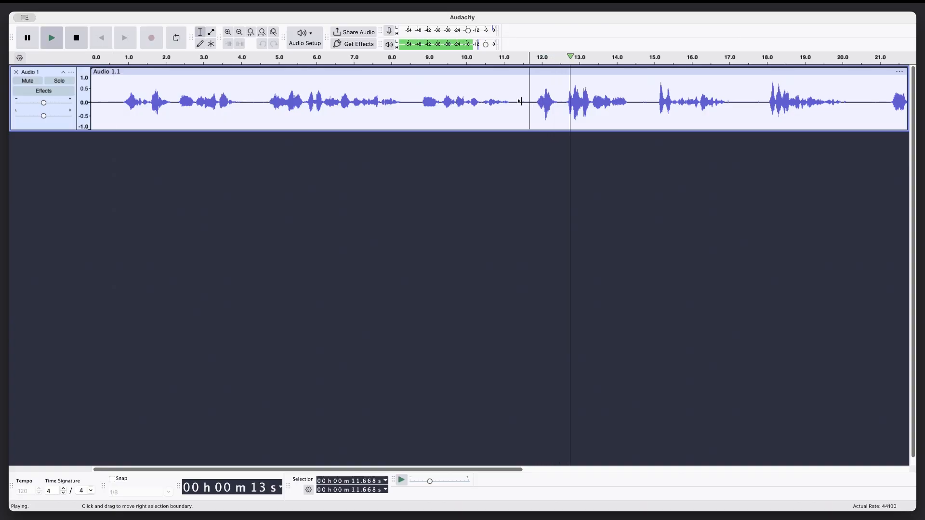
key("space")
left_click(565, 100)
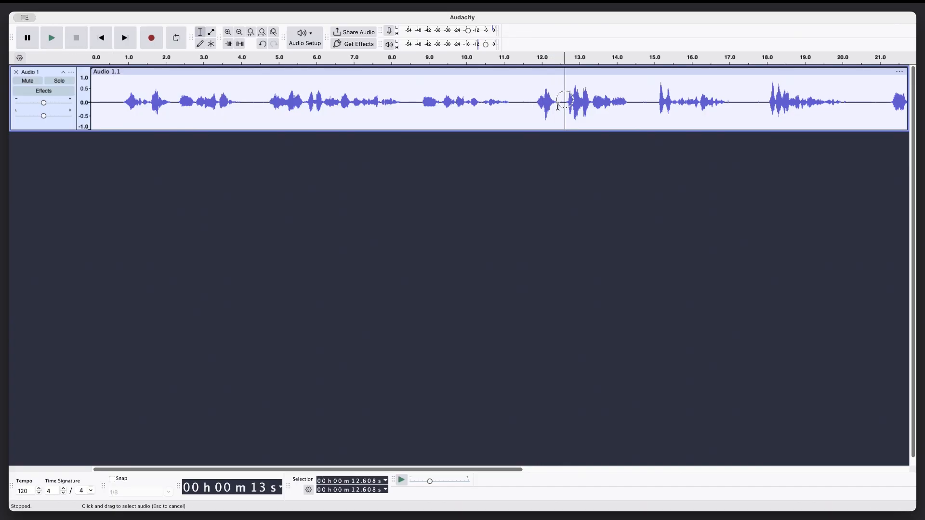
key("space")
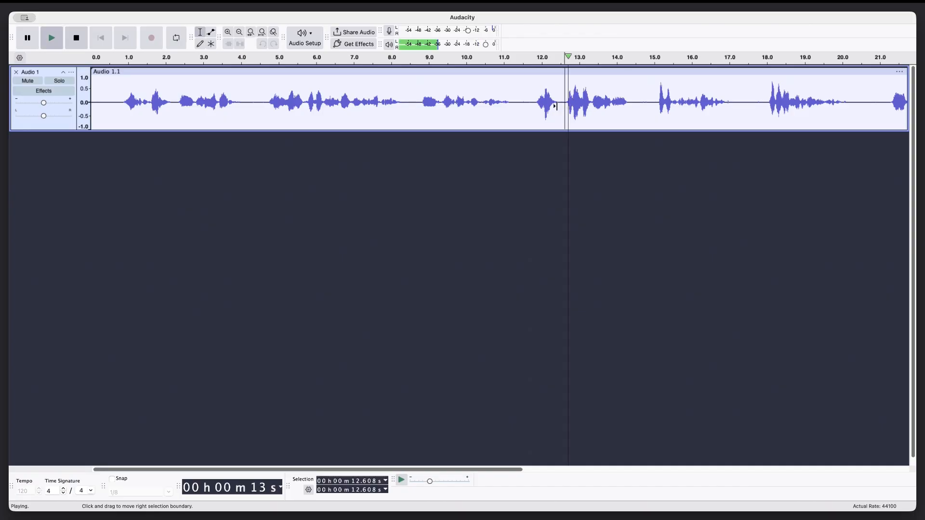
key("space")
left_click(565, 100)
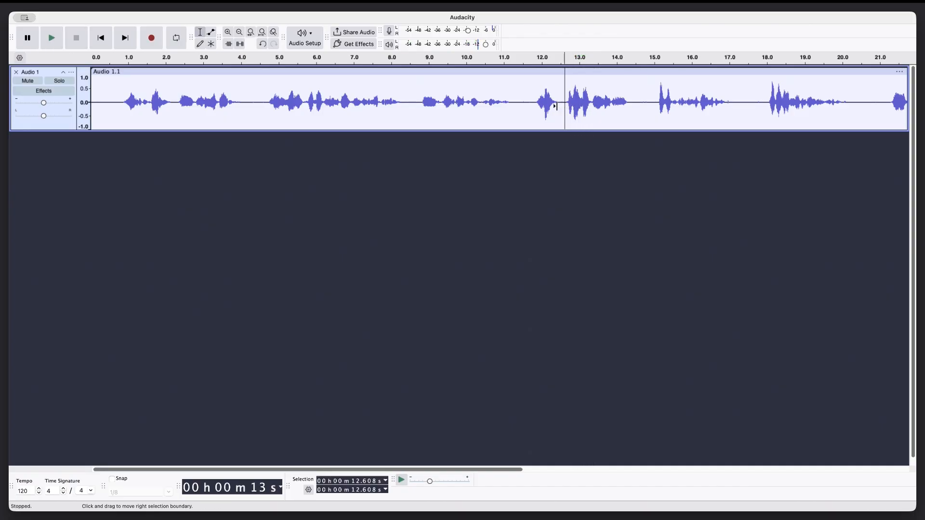
left_click_drag(557, 106, 75, 89)
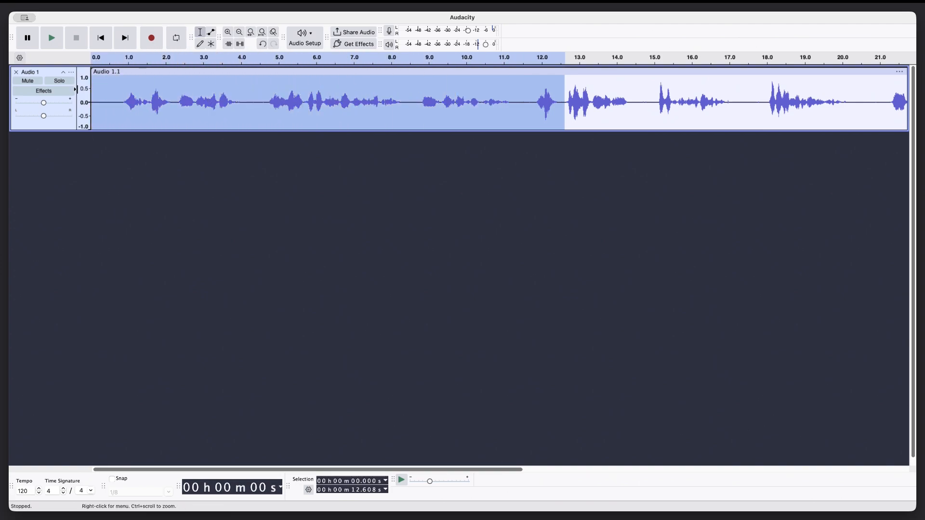
key("Delete")
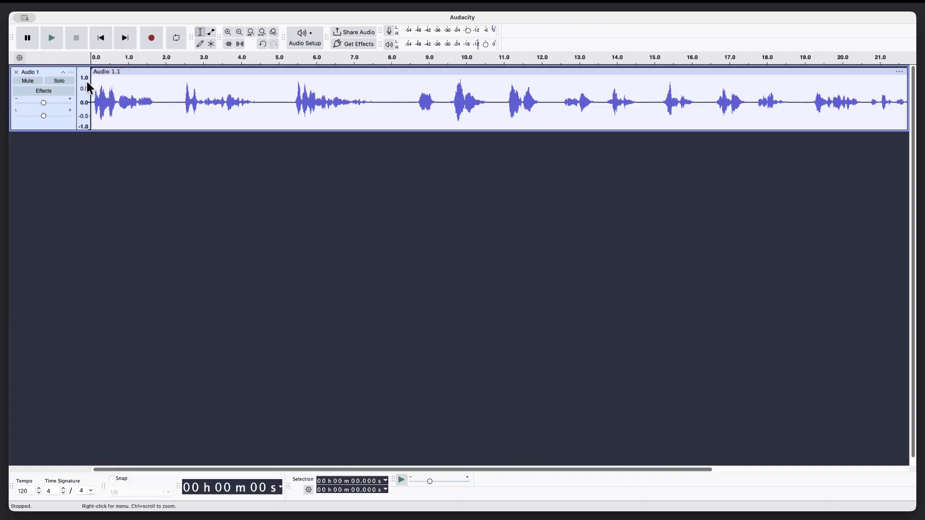
Play the trimmed clip from its start and delete the silent pause between about 1.74 and 2.47 s.
key("space")
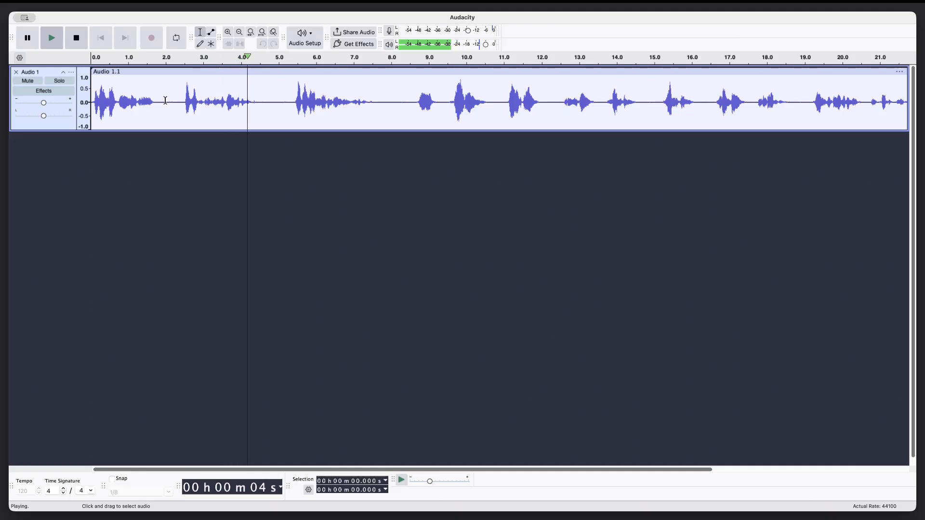
key("space")
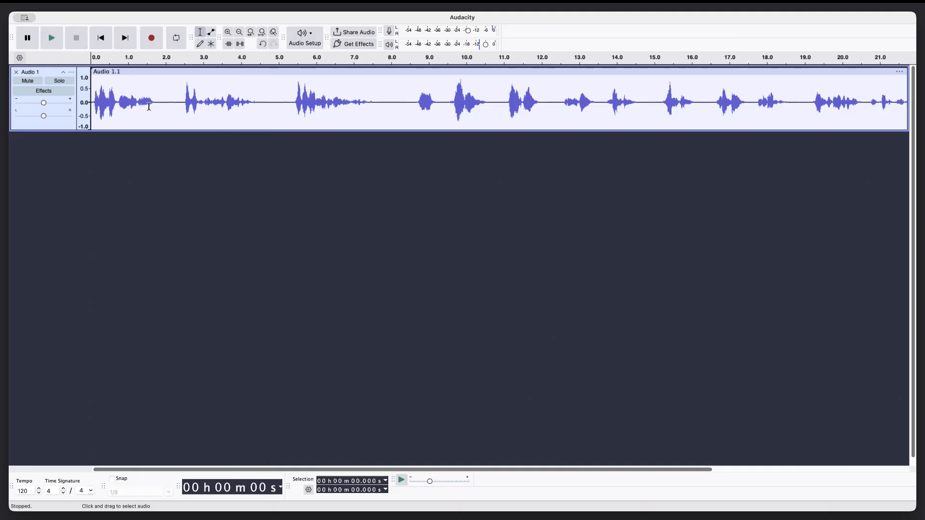
left_click_drag(156, 103, 183, 102)
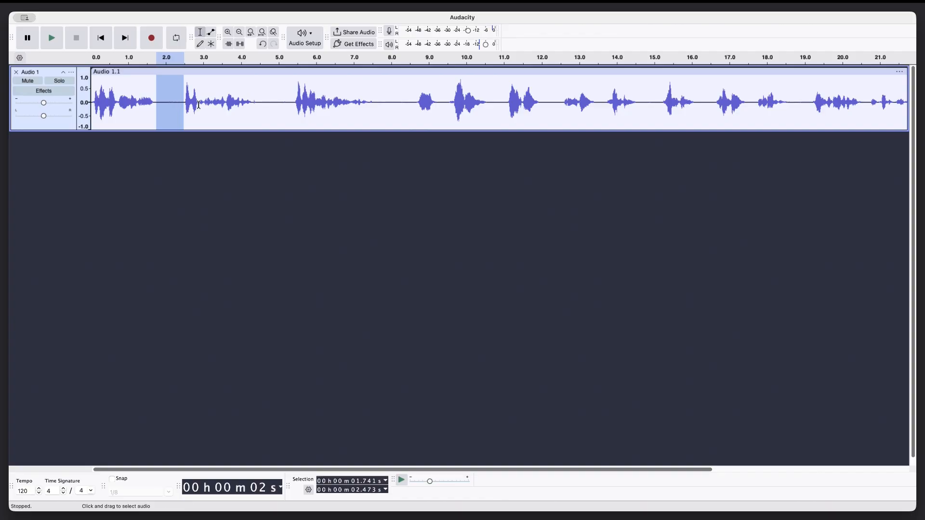
key("Delete")
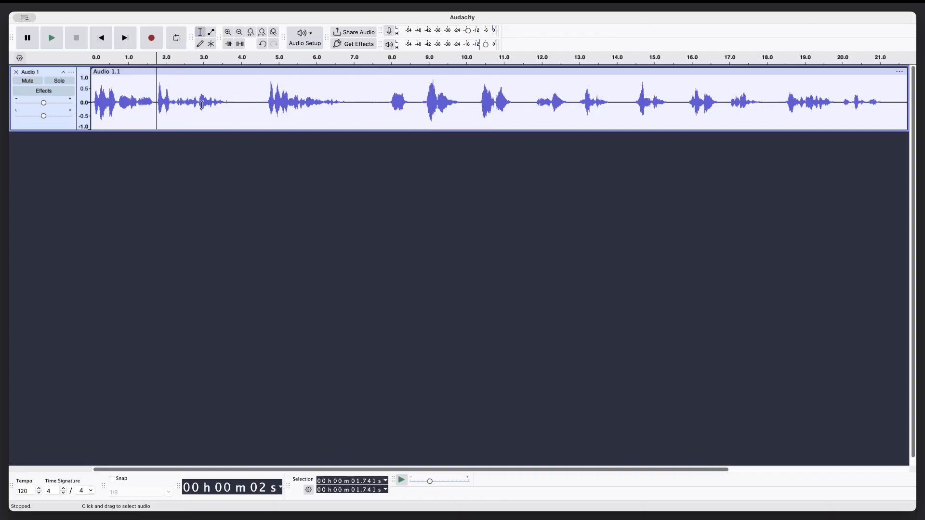
Play on from the first cut and delete the next silent pause, starting at about 3.7 s and ending just before the following phrase.
key("space")
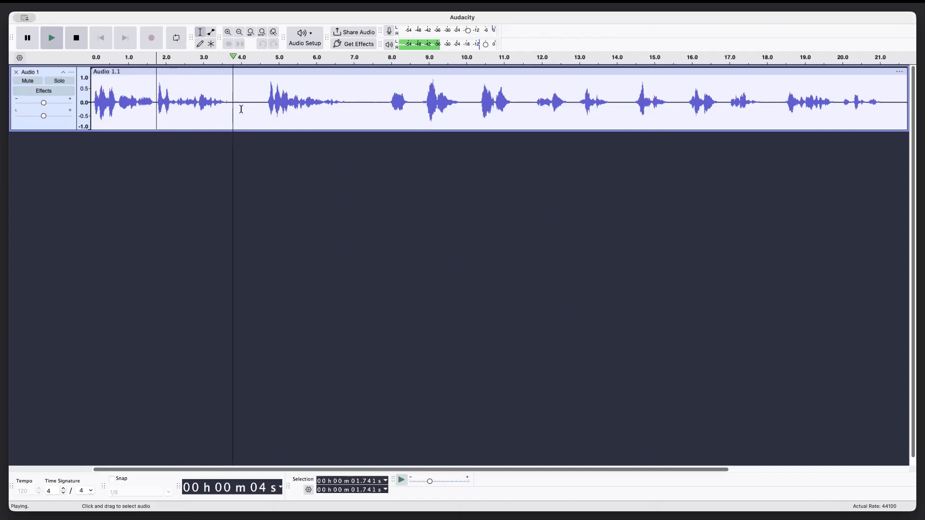
key("space")
left_click_drag(229, 108, 265, 107)
key("Delete")
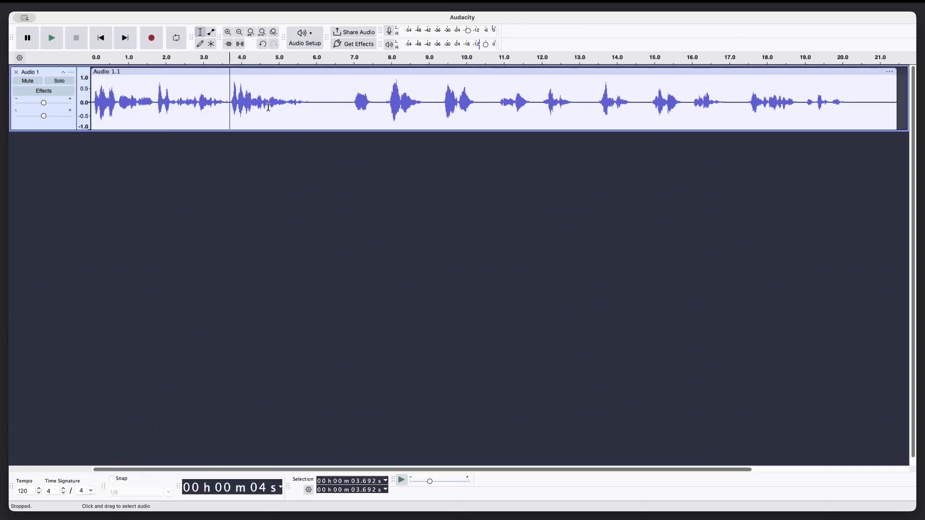
Play on from the second cut and delete the isolated word with its surrounding silence, from about 5.84 to 7.86 s.
key("space")
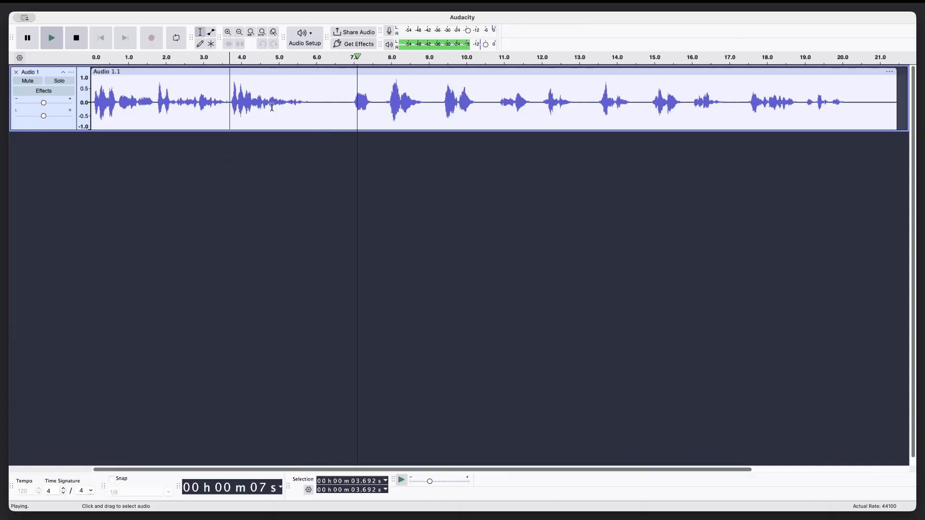
key("space")
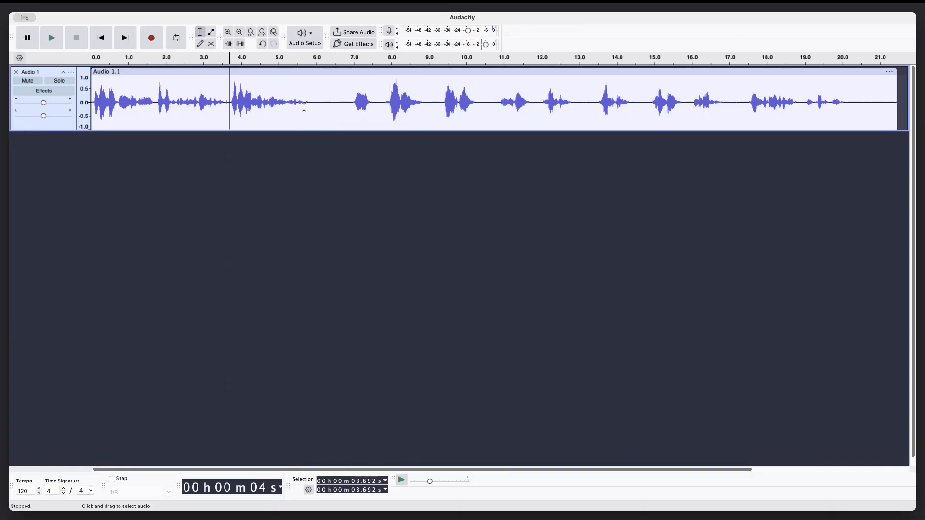
left_click(311, 102)
left_click_drag(311, 101, 380, 109)
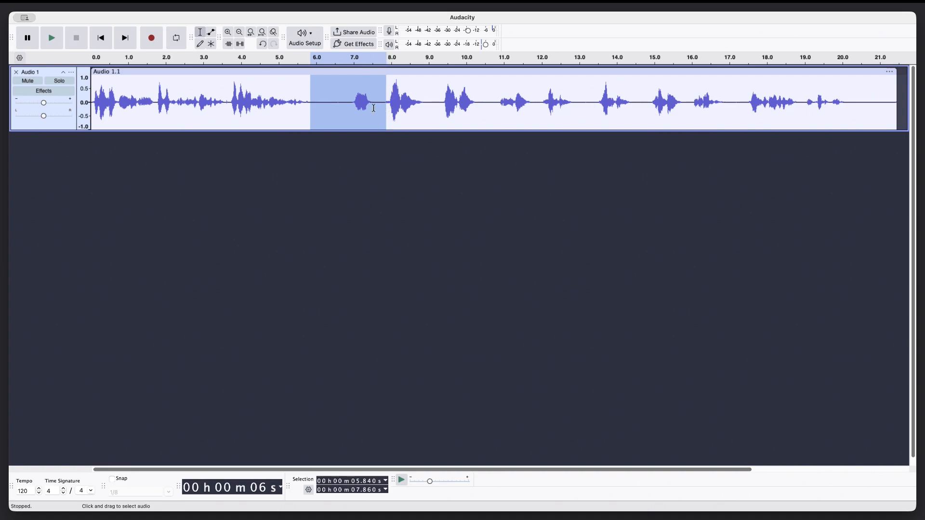
key("Delete")
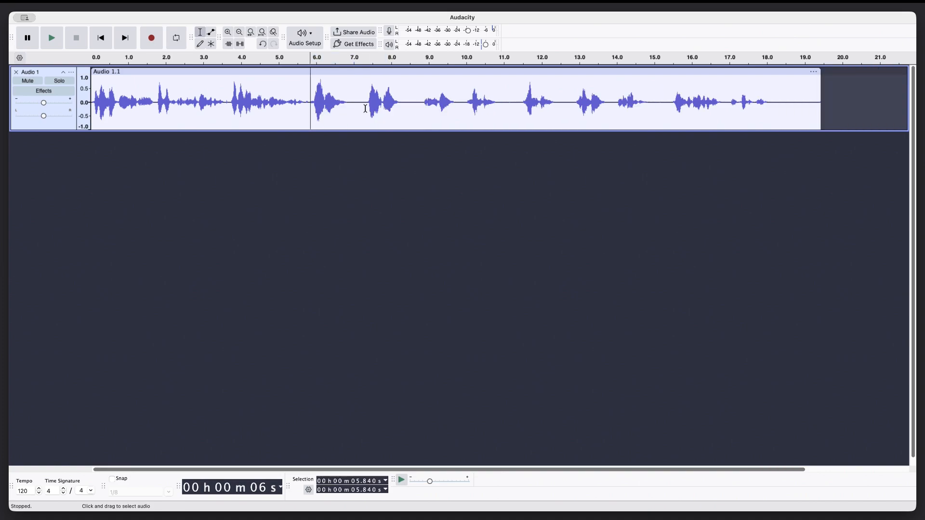
Play on from the latest cut and delete the silent pause that starts at about 6.85 s.
key("space")
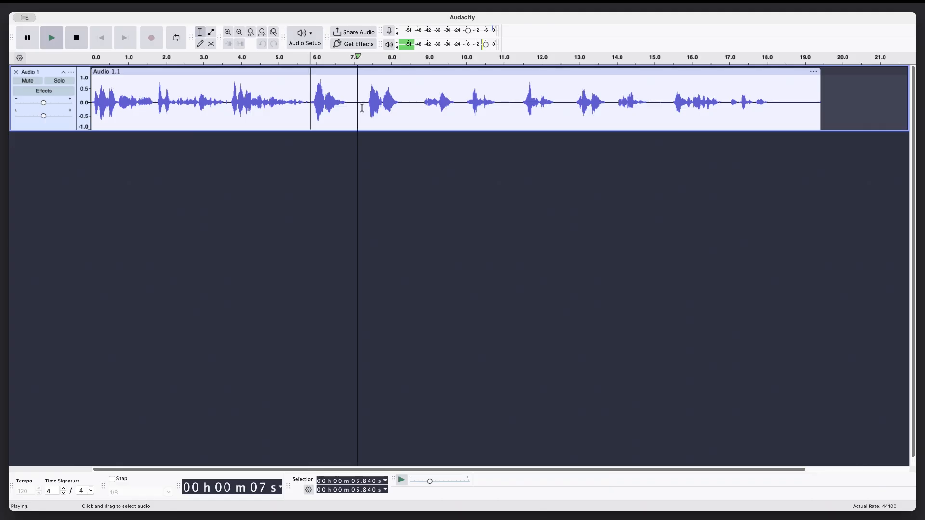
key("space")
mouse_move(348, 103)
left_mouse_down()
mouse_move(373, 107)
mouse_move(348, 107)
left_mouse_up()
key("Delete")
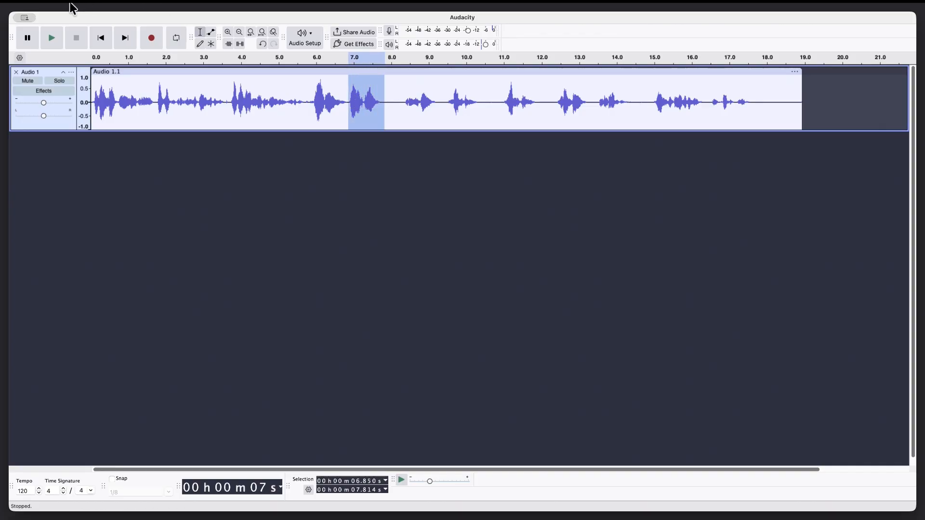
Cut the phrase between about 6.85 and 7.81 s and paste it before the preceding word at about 5.79 s.
key("Delete")
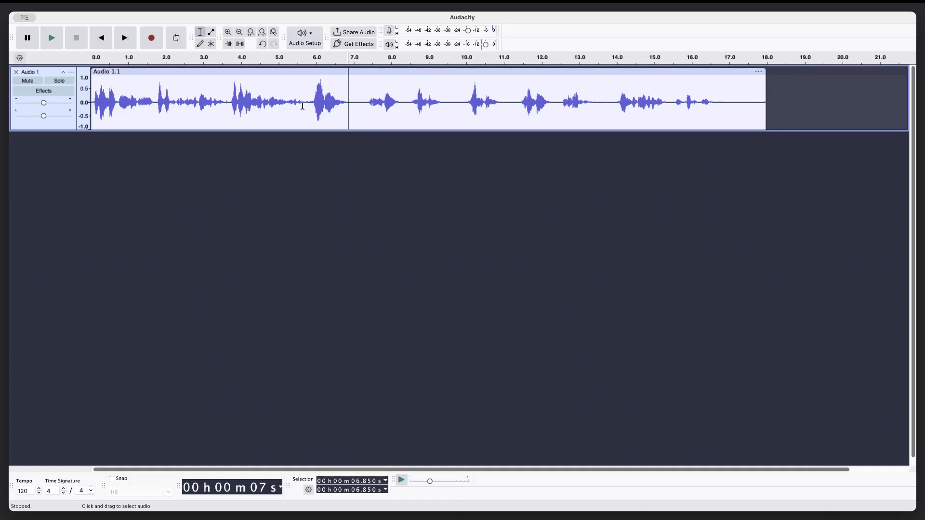
left_click(309, 104)
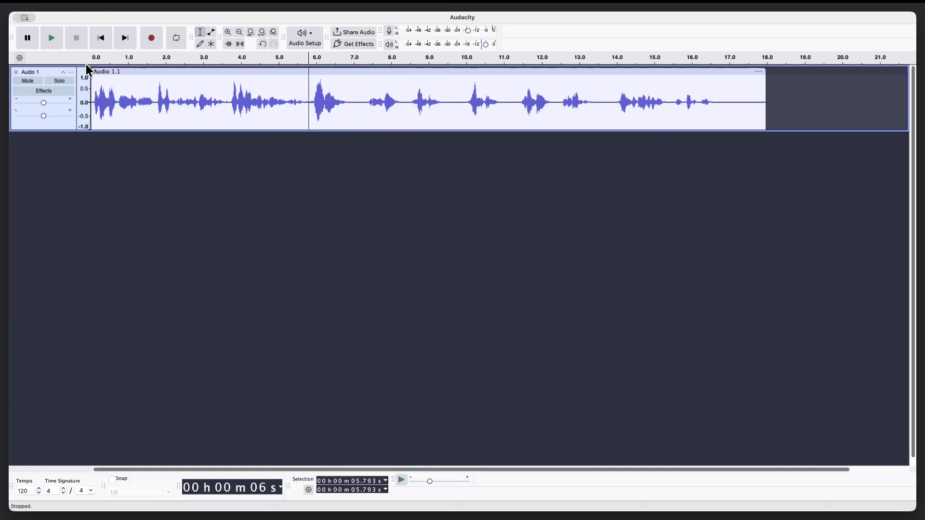
key("ctrl+v")
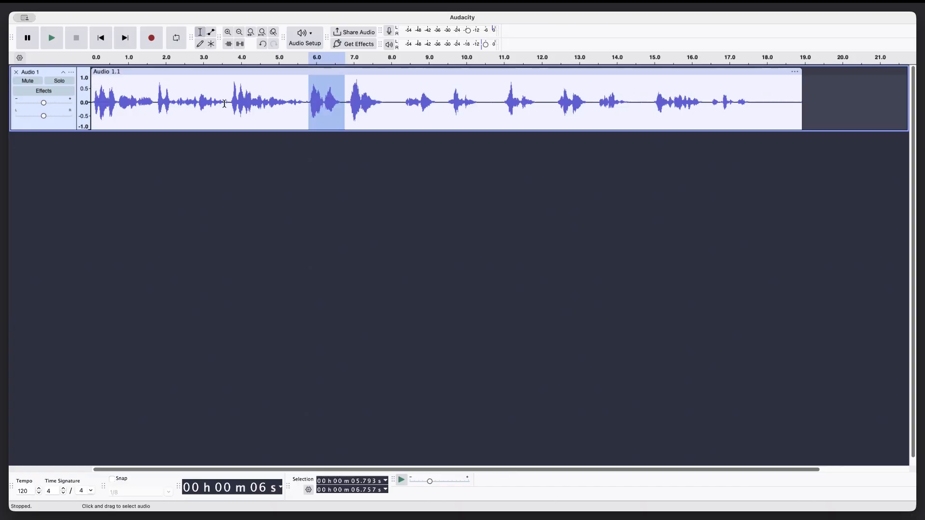
Play back the rearranged phrase from about 5.13 s and again from about 5.74 s to check the join.
left_click(284, 105)
key("space")
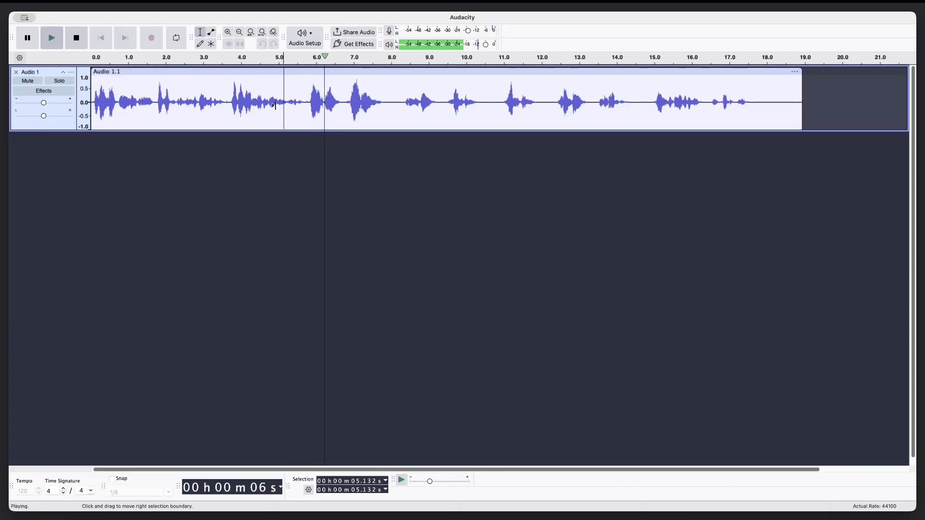
key("space")
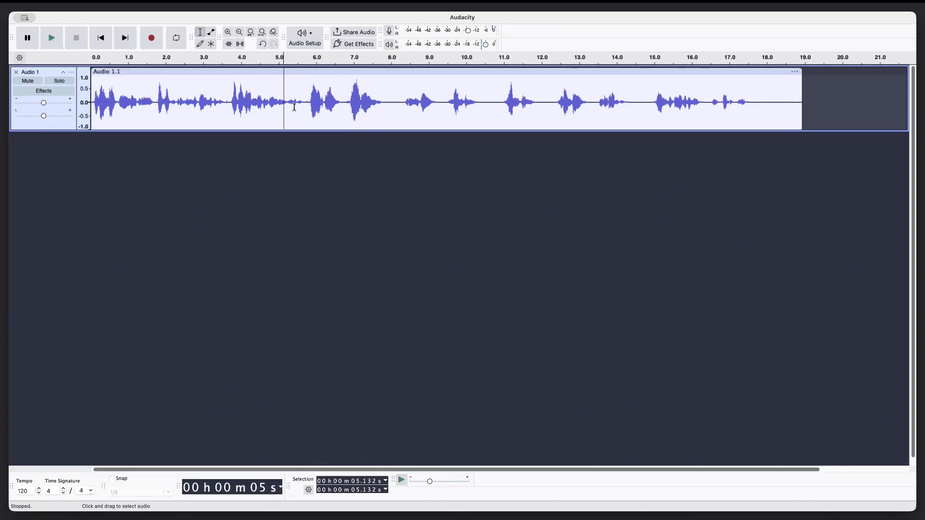
left_click(306, 106)
key("space")
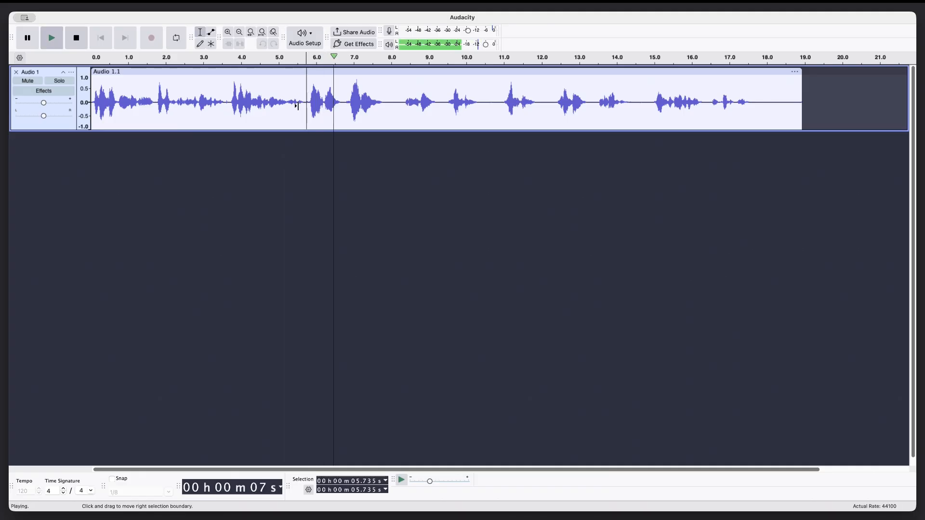
key("space")
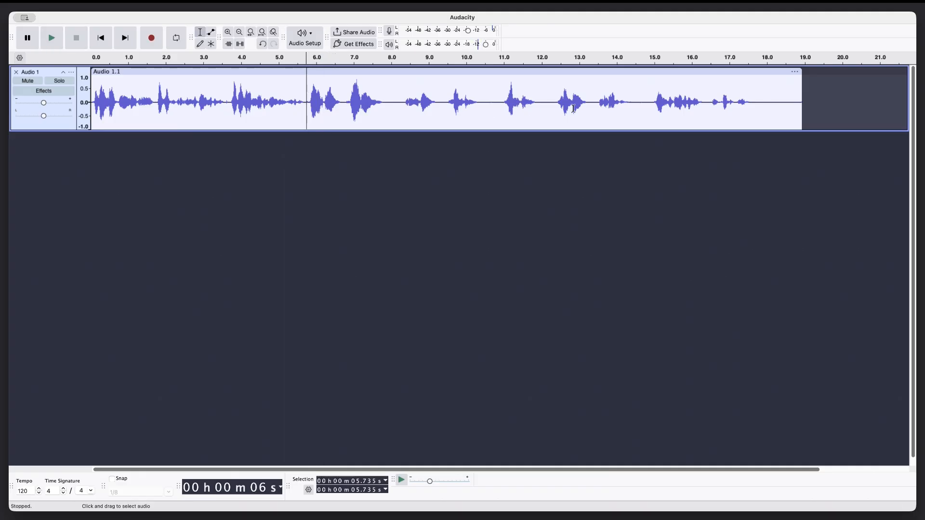
Listen to the words starting at about 12.37 s and about 11.0 s to identify them.
left_click(556, 107)
key("space")
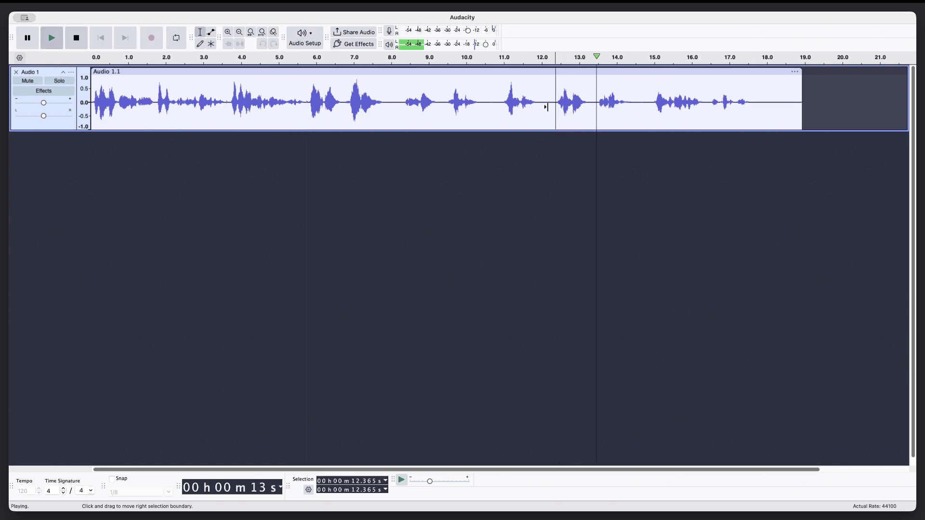
key("space")
left_click(503, 107)
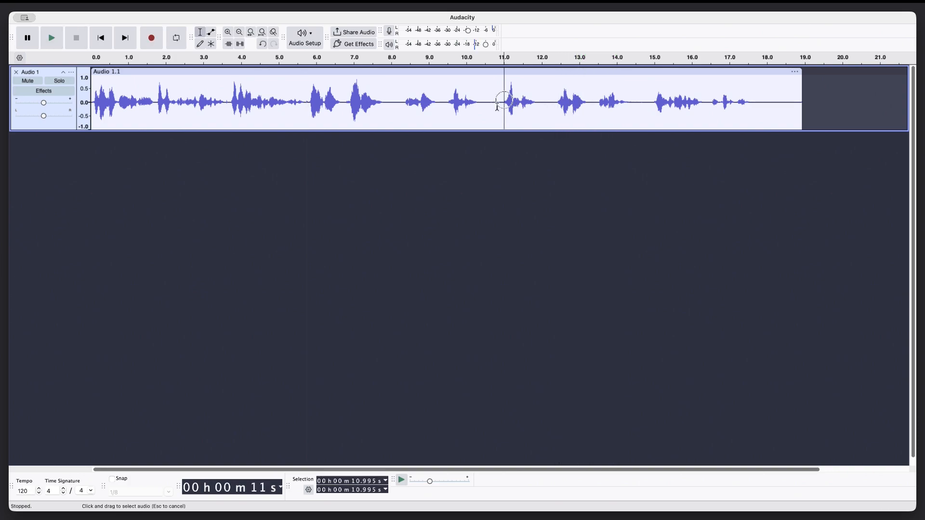
key("space")
key("space")
Audition the word between about 9.49 and 10.33 s, cut it and paste it at about 5.75 s.
left_click(447, 107)
key("space")
key("space")
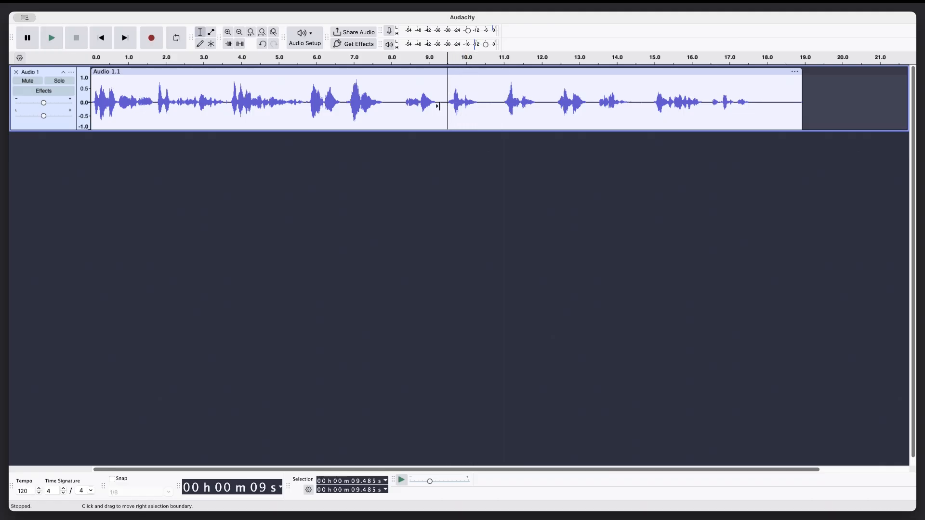
left_click_drag(447, 100, 480, 100)
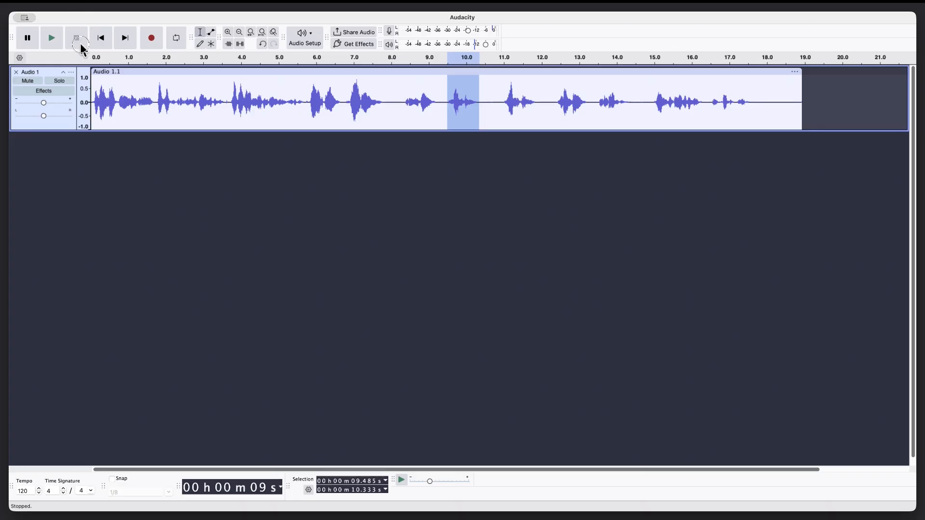
key("Delete")
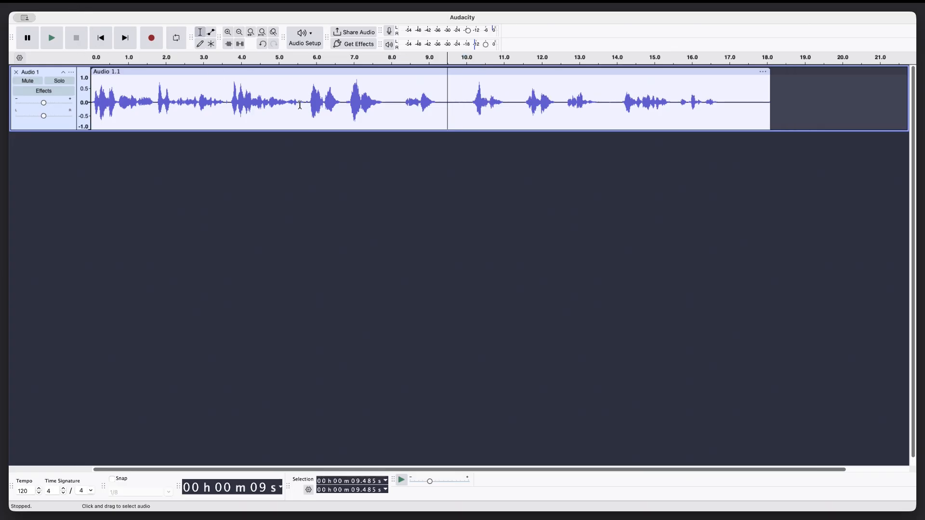
left_click(307, 104)
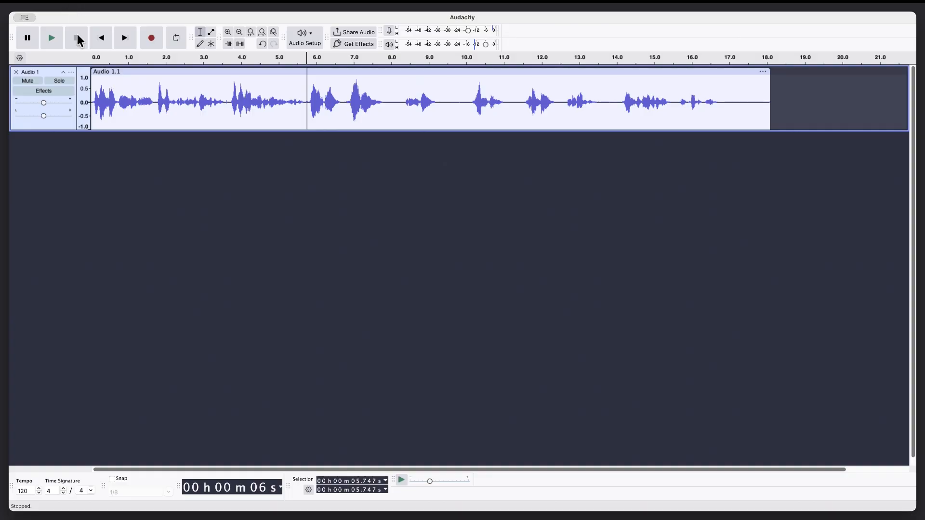
key("super+v")
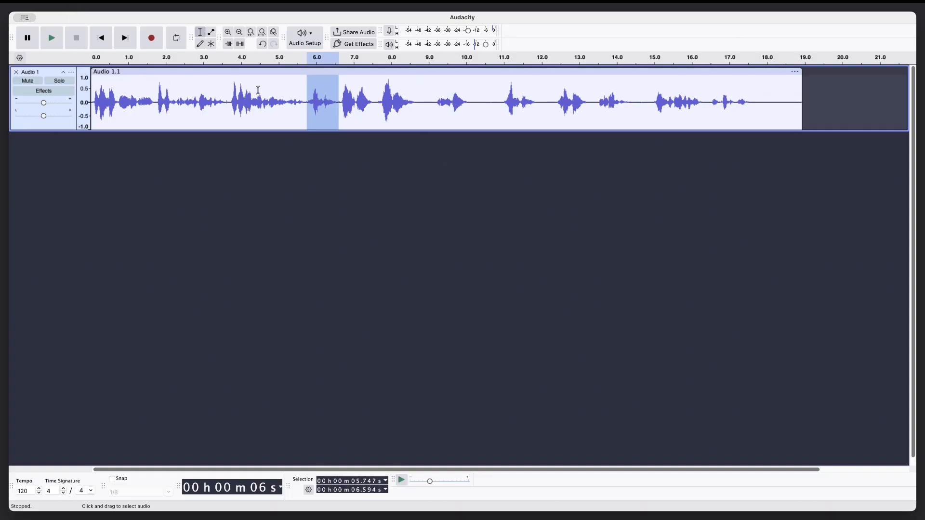
Audition the word between about 9.22 and 10.02 s, cut it and paste it at about 6.57 s.
left_click(438, 104)
key("space")
key("space")
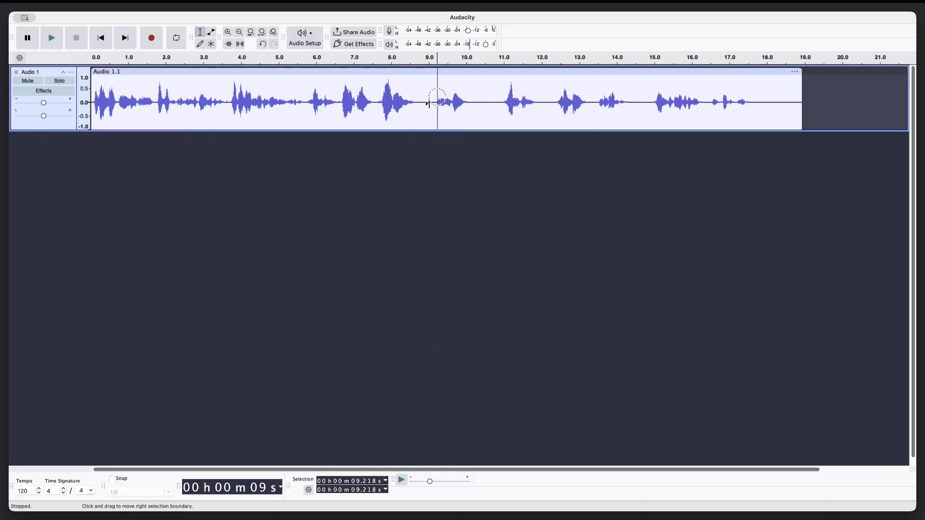
left_click_drag(437, 102, 467, 102)
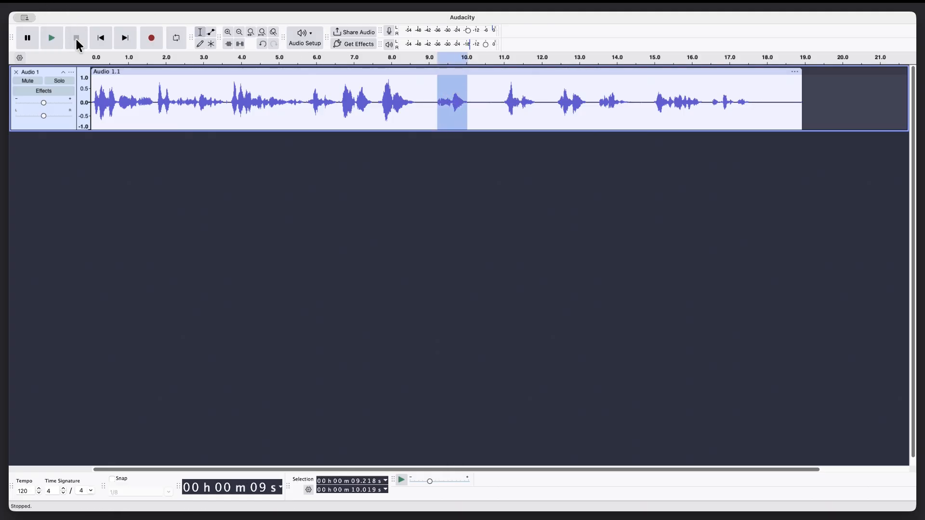
key("Delete")
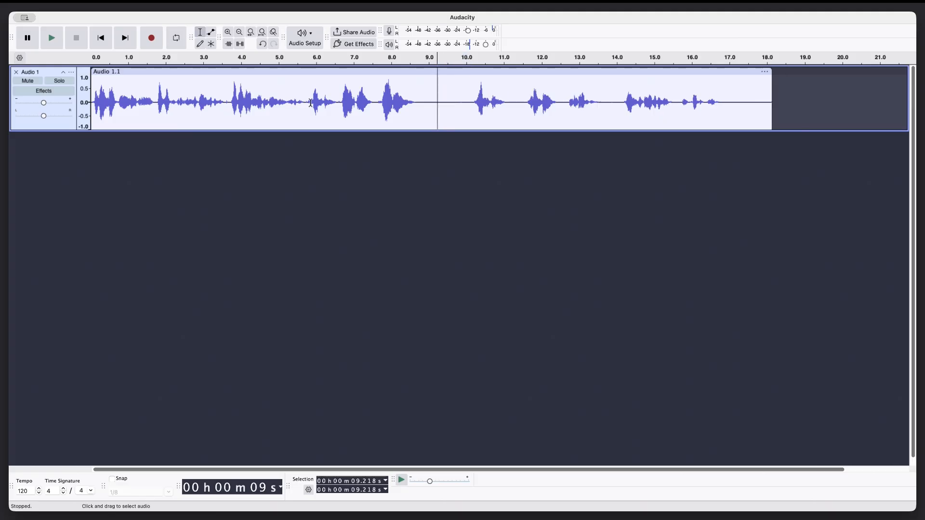
left_click(338, 102)
key("super+v")
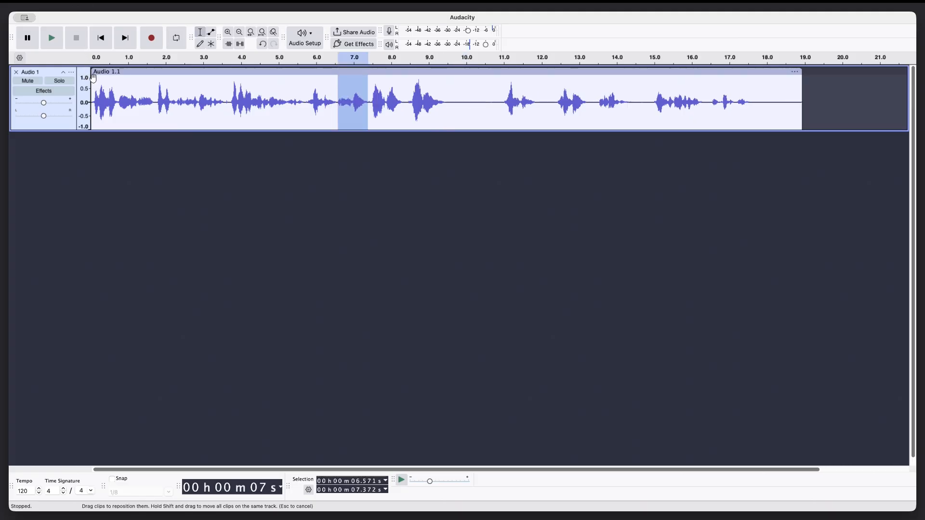
Play back the two moved words from about 5.65 s to check the new order.
left_click(303, 106)
key("space")
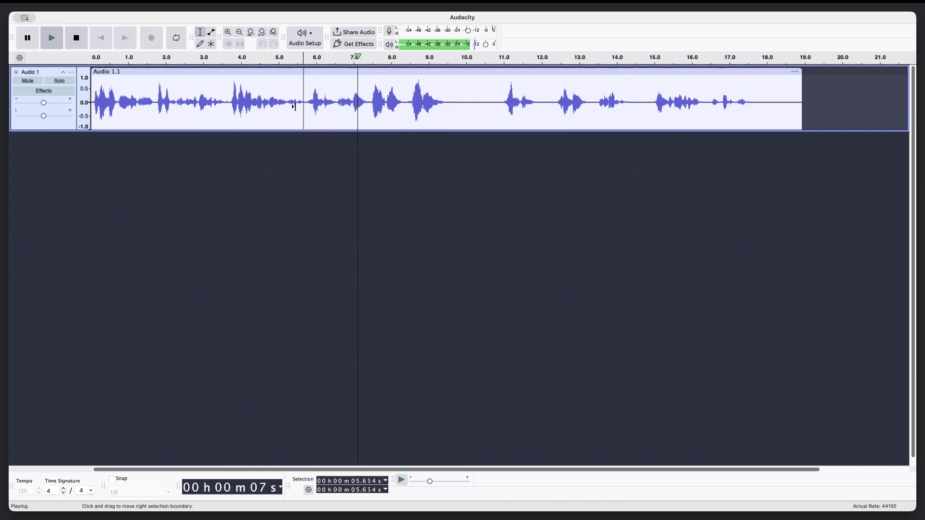
key("space")
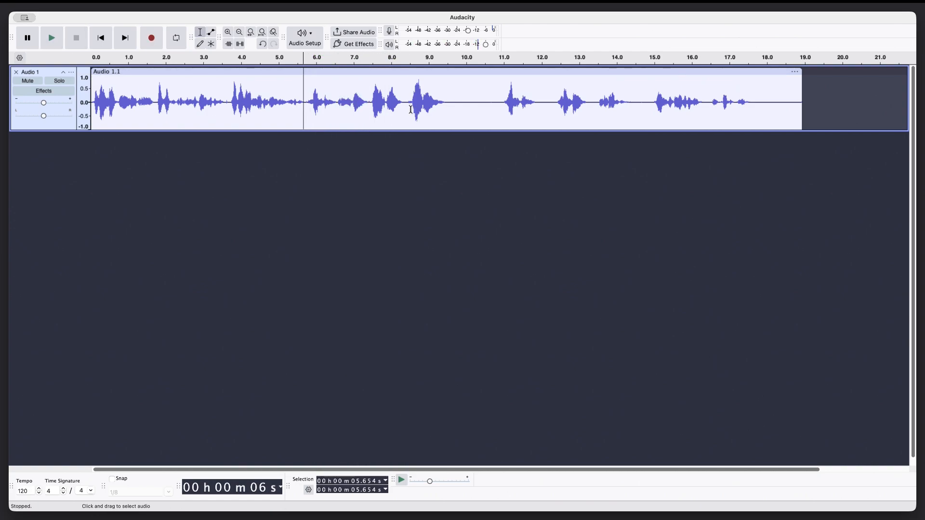
Cut the word between about 10.97 and 11.80 s and paste it at about 7.40 s, after the two moved words.
left_click(369, 106)
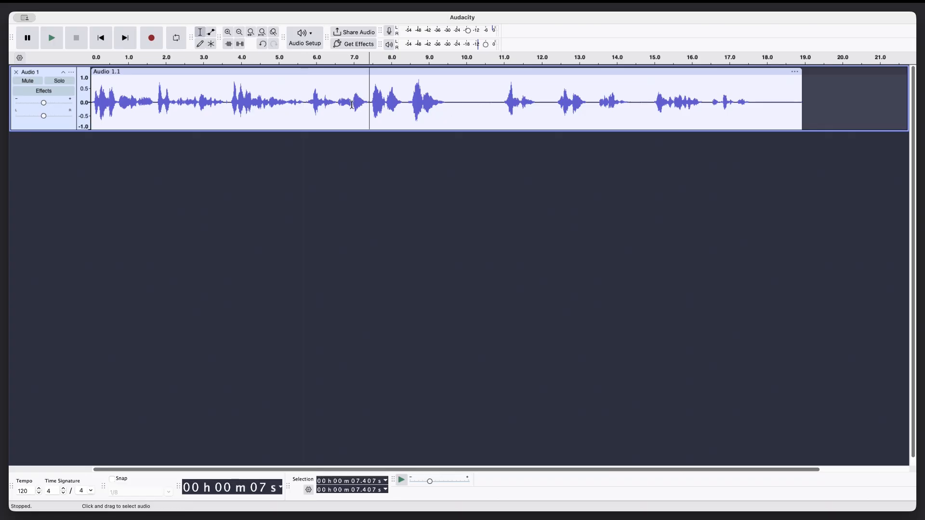
left_click_drag(503, 110, 534, 110)
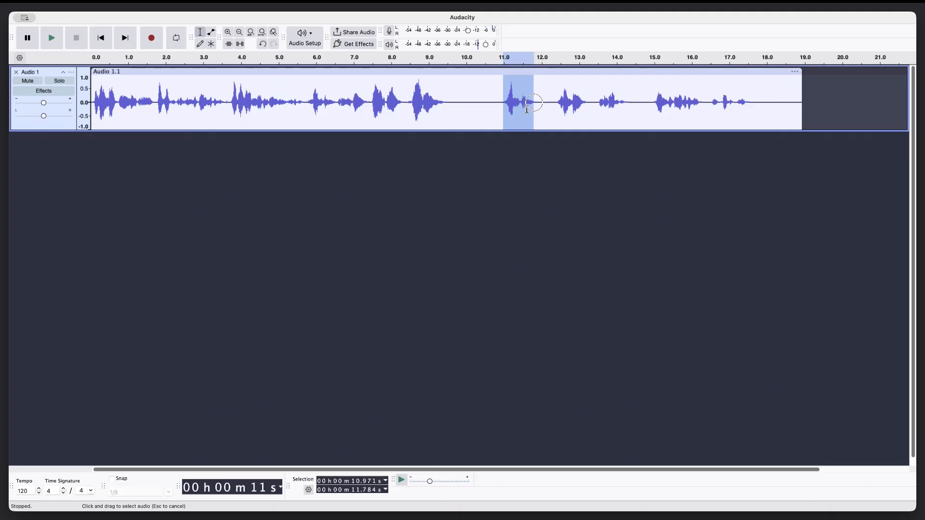
key("space")
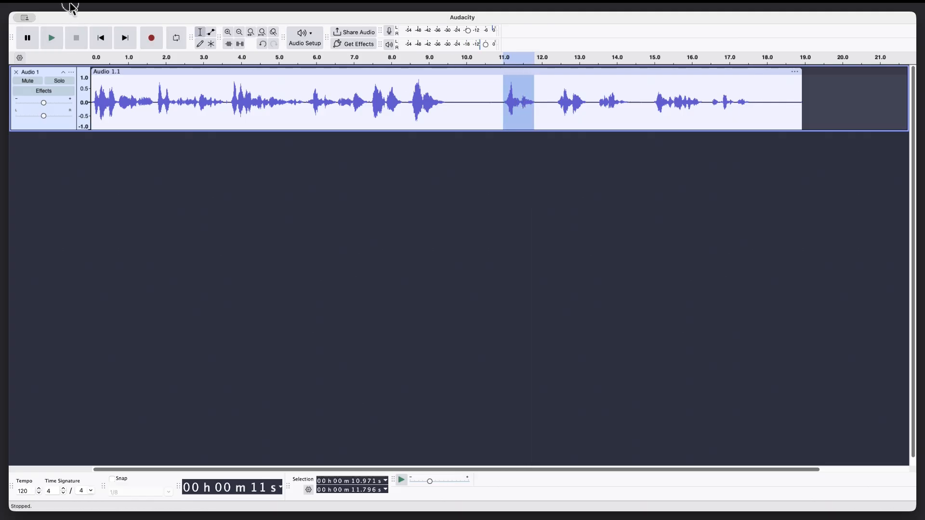
key("Delete")
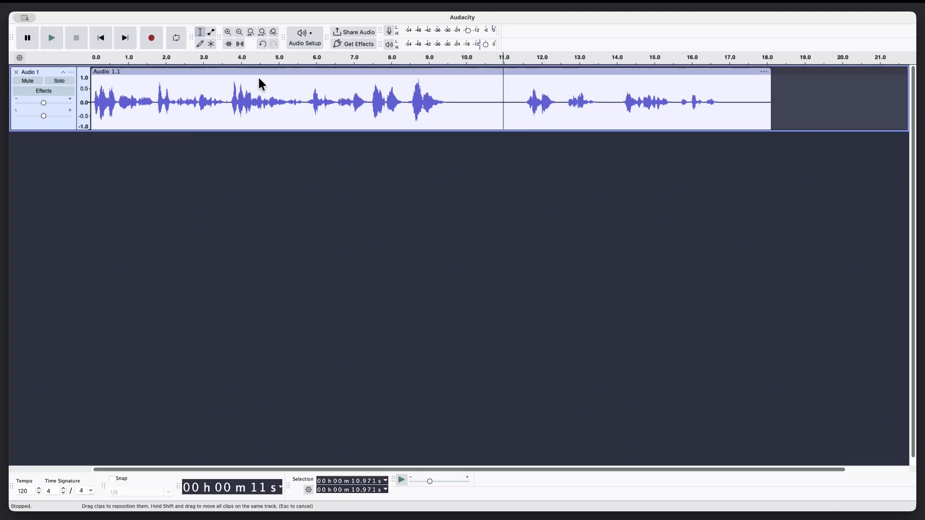
left_click(368, 106)
key("space")
key("space")
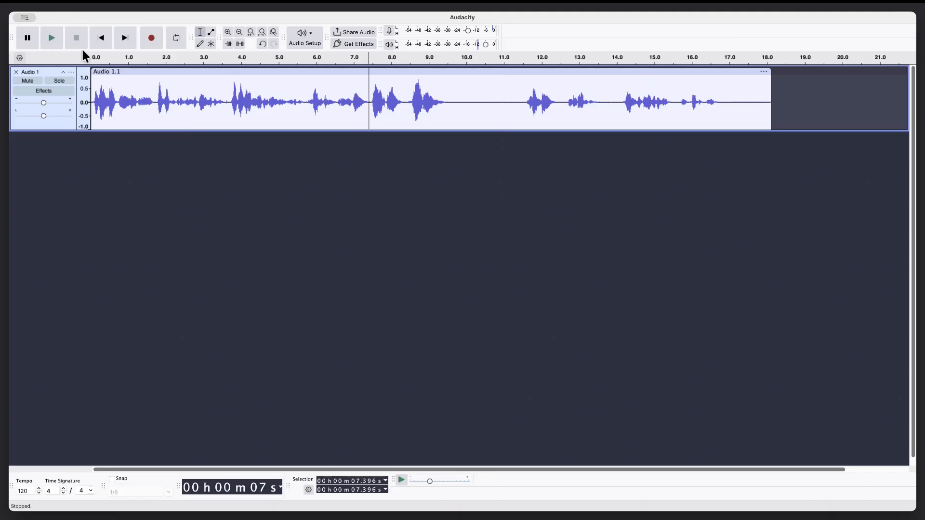
left_click(91, 75)
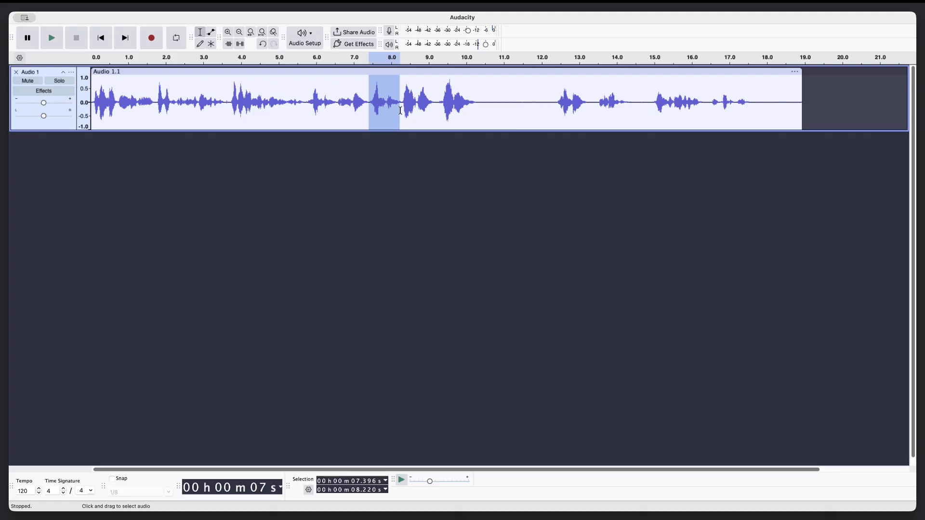
Play back the track from about 7.44 s to check the latest insertion and the words that follow.
left_click(370, 108)
key("space")
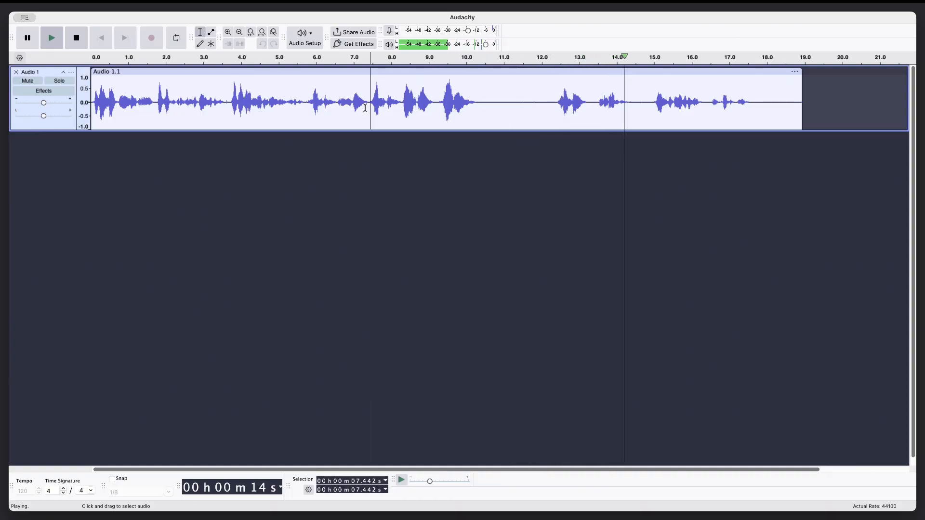
key("space")
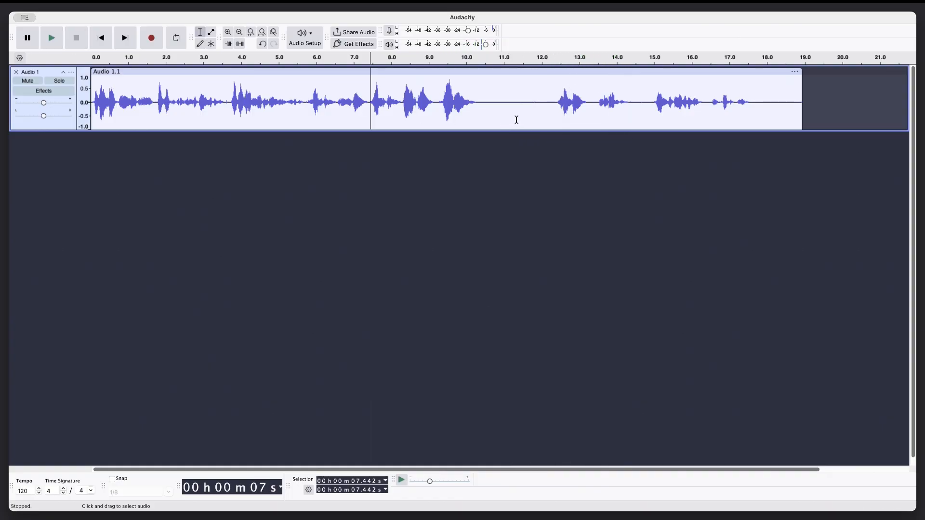
Audition and remove the trailing sound between about 10.07 and 10.30 s at the end of the word.
left_click(469, 102)
key("space")
left_click(469, 102)
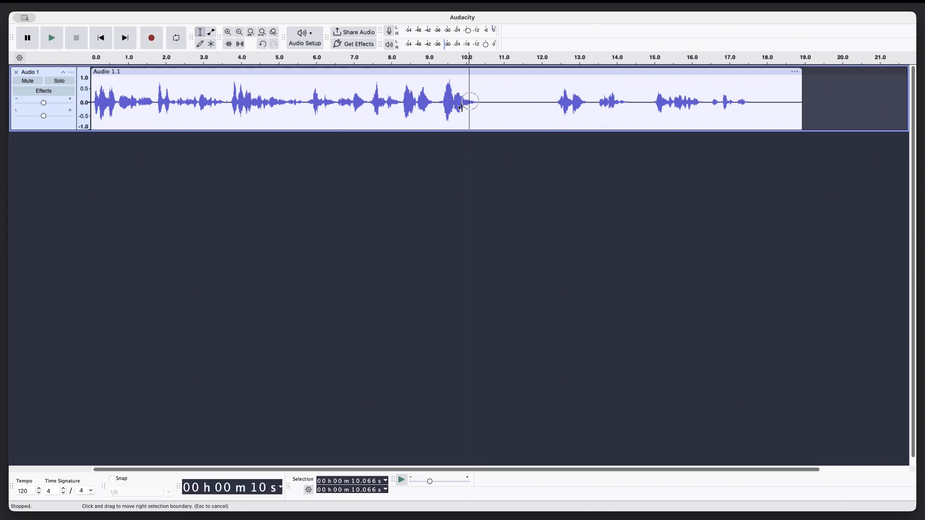
left_click_drag(469, 102, 477, 102)
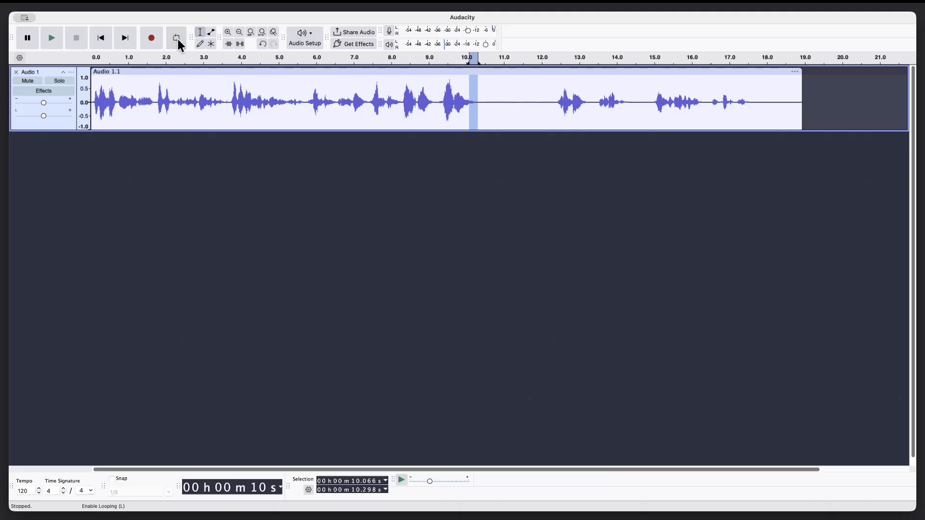
key("space")
key("Delete")
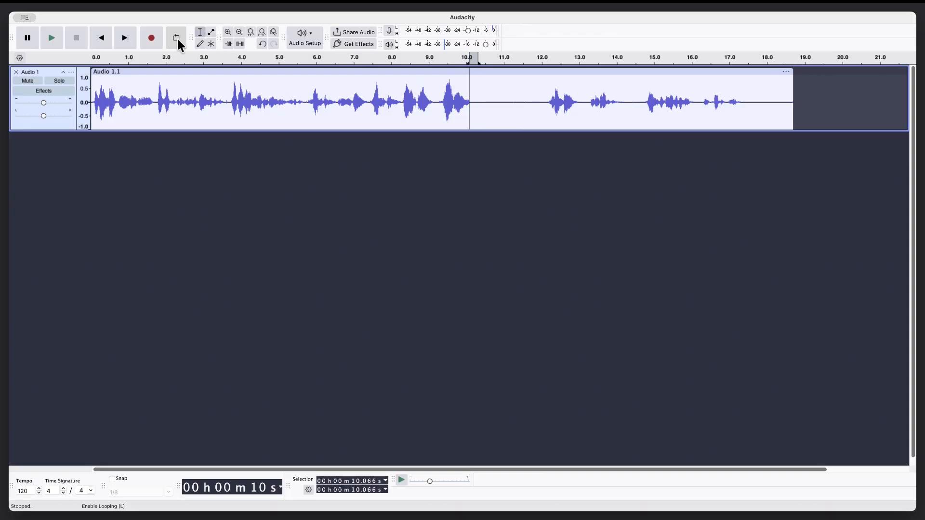
Play the short region after the cut at about 10.07 s in a loop and clear the loop region.
left_click(178, 40)
key("space")
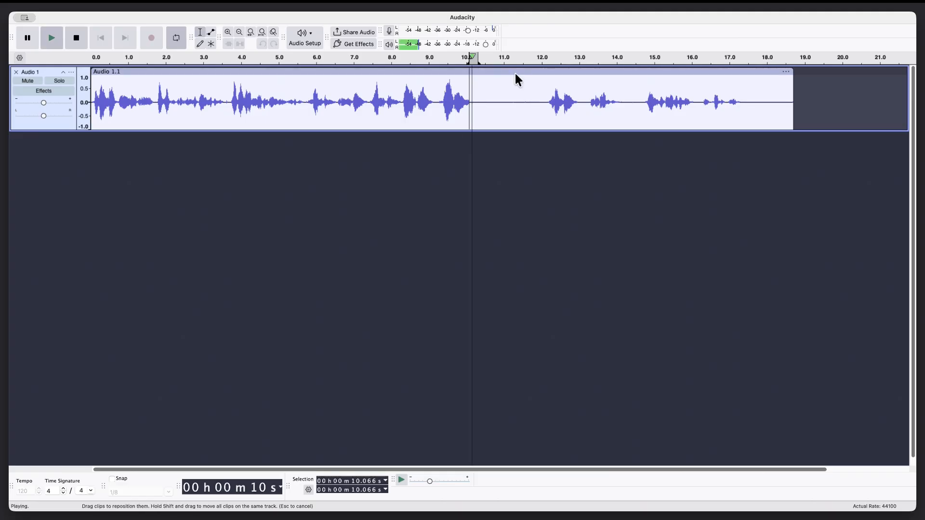
key("space")
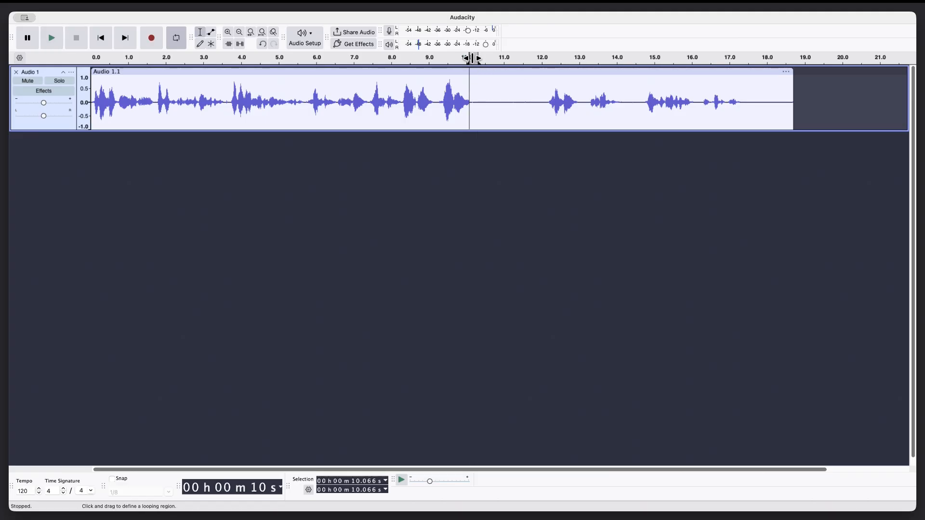
right_click(472, 57)
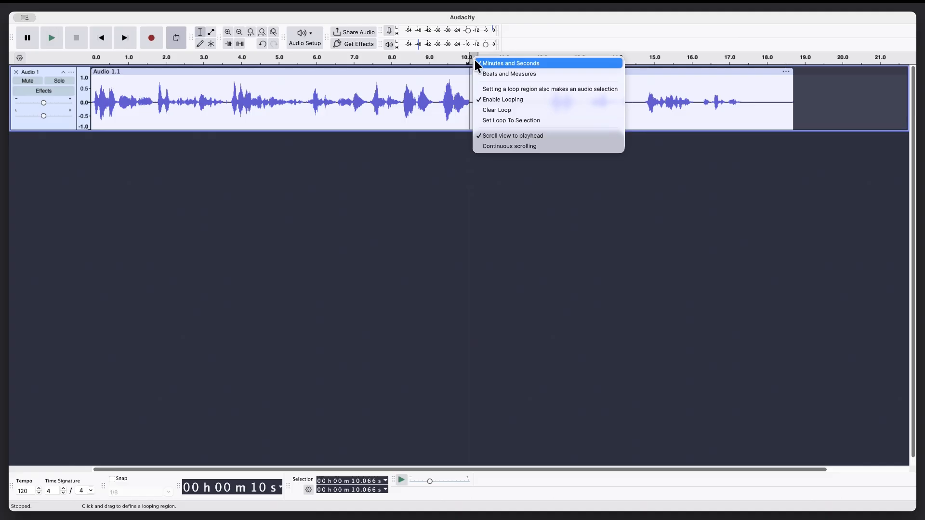
left_click(495, 108)
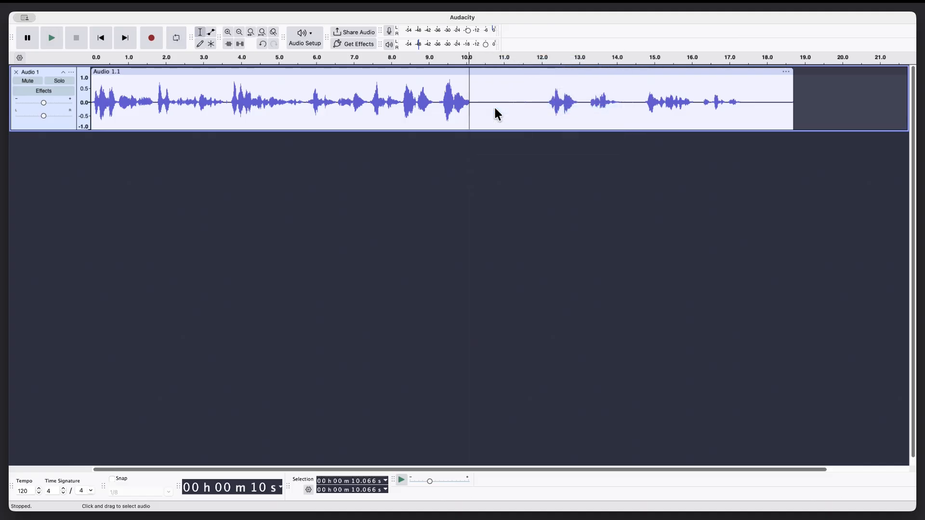
Listen to the words starting at about 12.12 s and about 13.27 s.
left_click(540, 107)
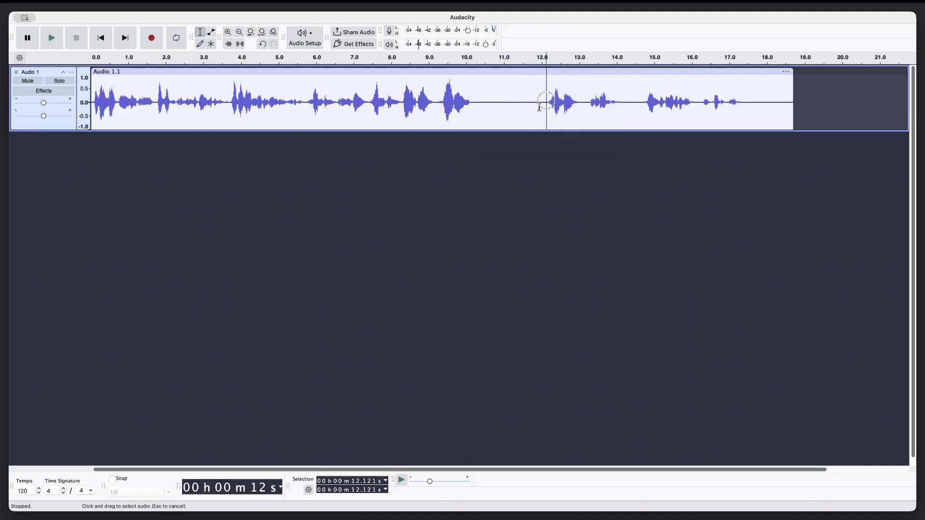
key("space")
key("space")
key("space")
key("space")
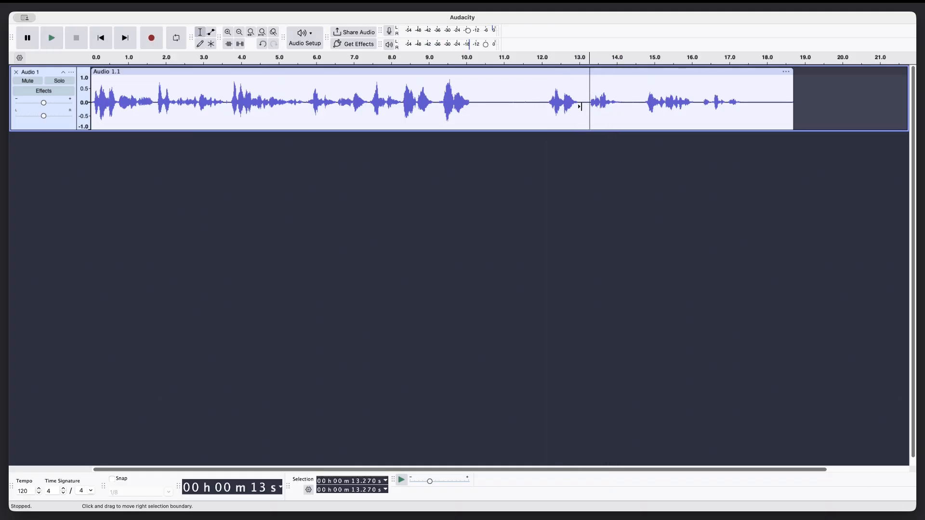
Loop-play the short sound between about 13.27 and 13.42 s, cut it and paste it before the word at about 12.17 s.
left_click_drag(581, 107, 596, 102)
key("space")
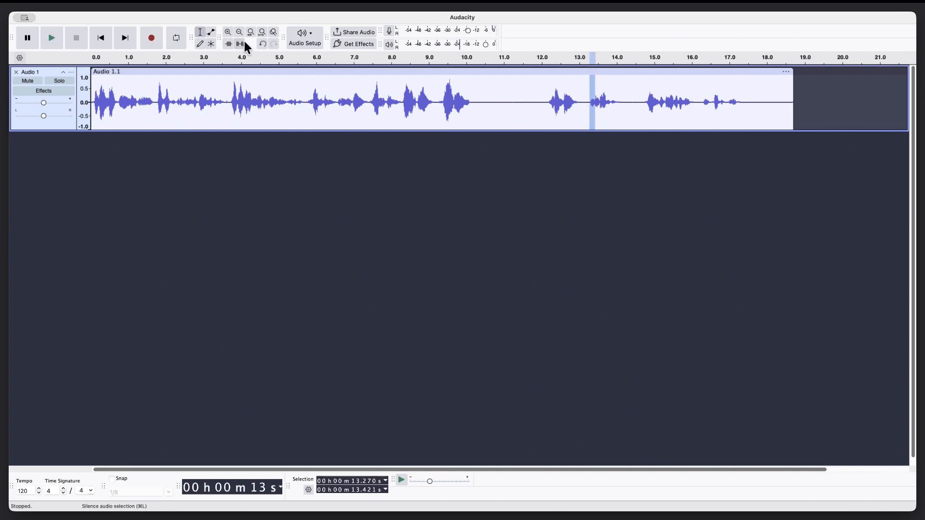
left_click(177, 38)
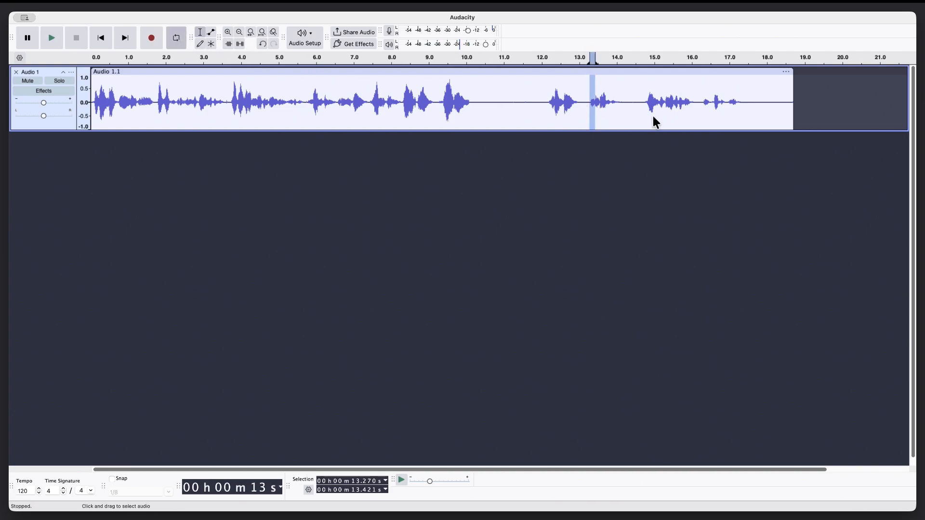
key("space")
key("space")
key("Delete")
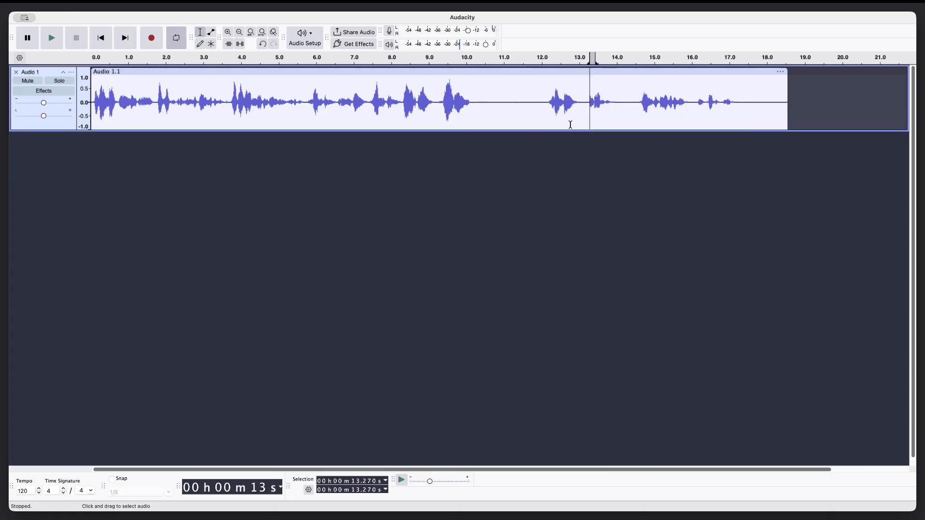
left_click(548, 107)
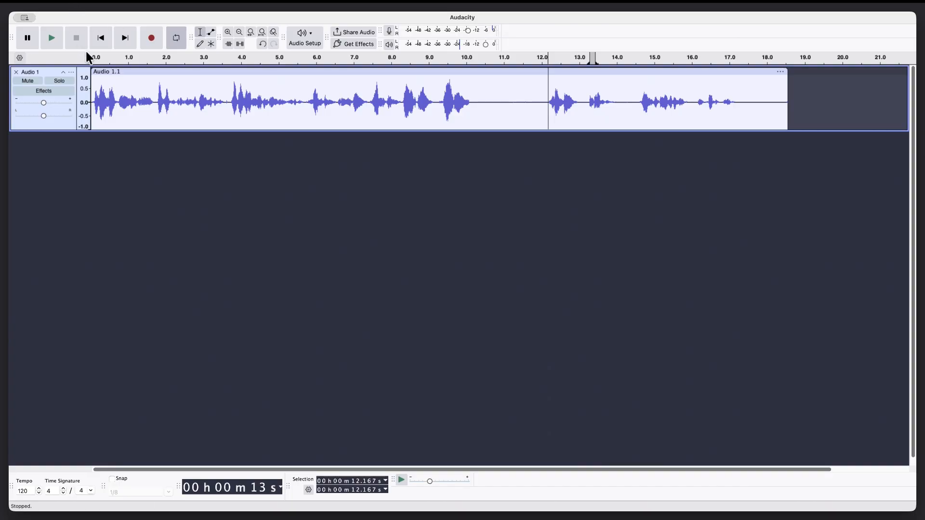
key("super+v")
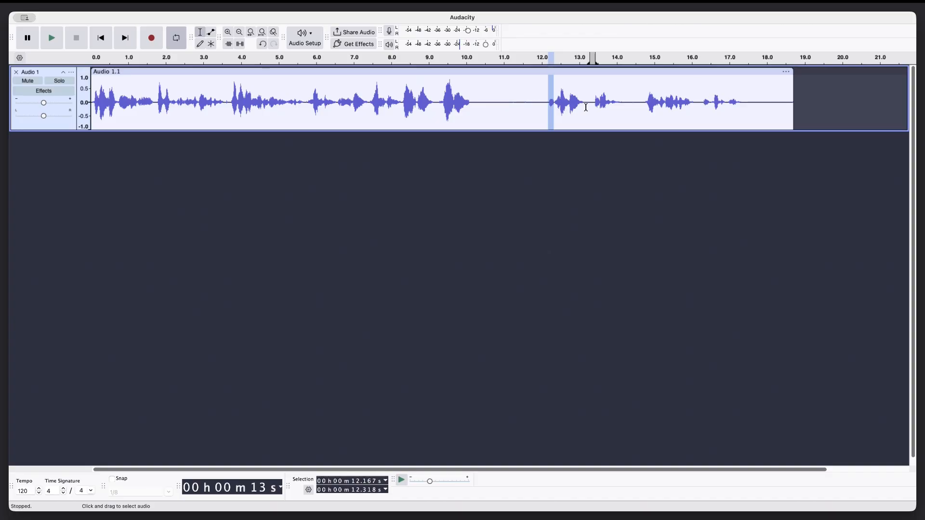
Clear the loop region, cut the sound between about 13.36 and 14.01 s and paste it at about 10.12 s.
left_click_drag(593, 103, 617, 102)
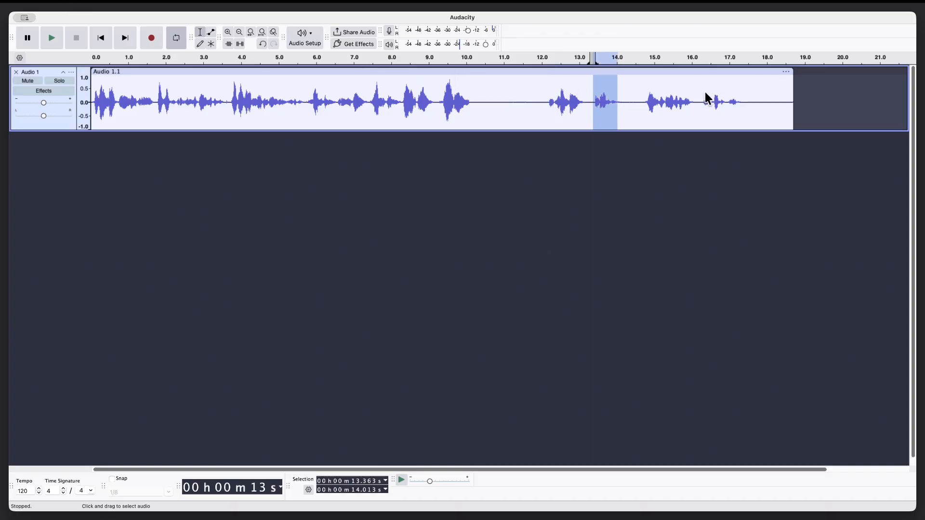
right_click(586, 64)
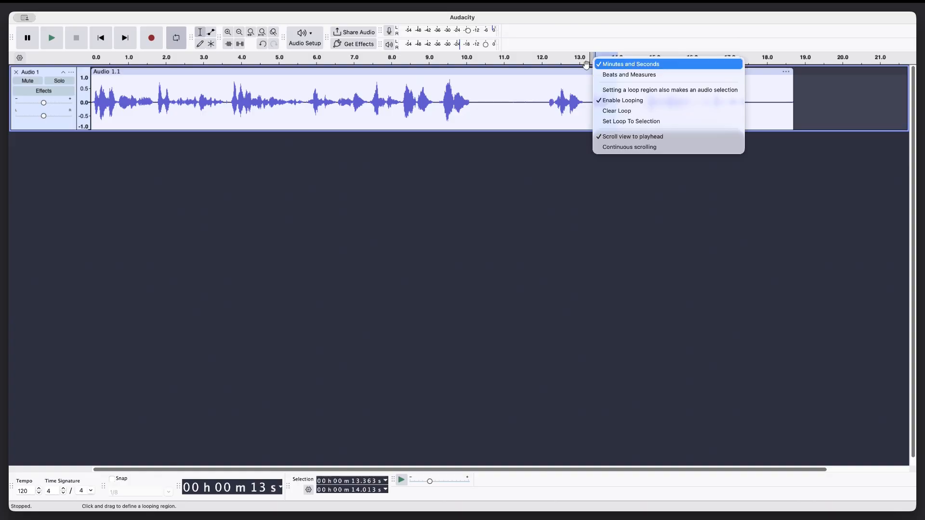
left_click(620, 111)
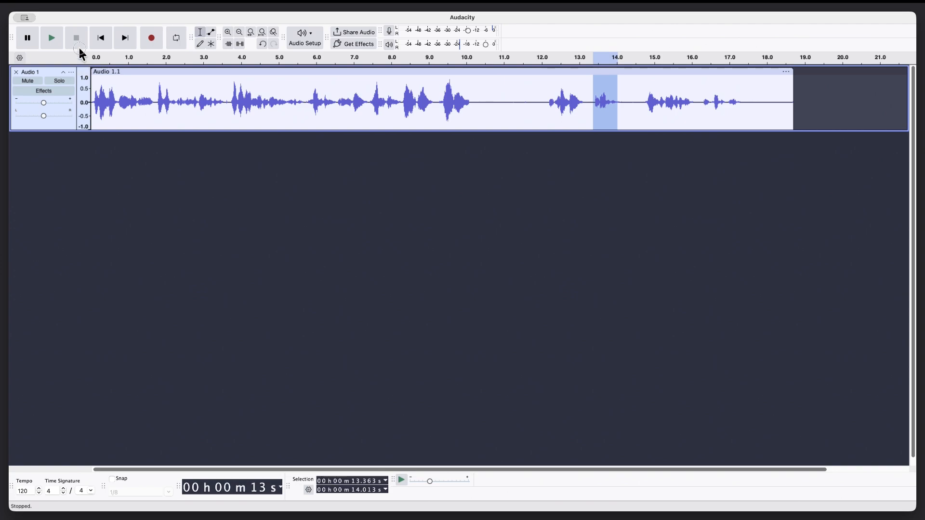
key("Delete")
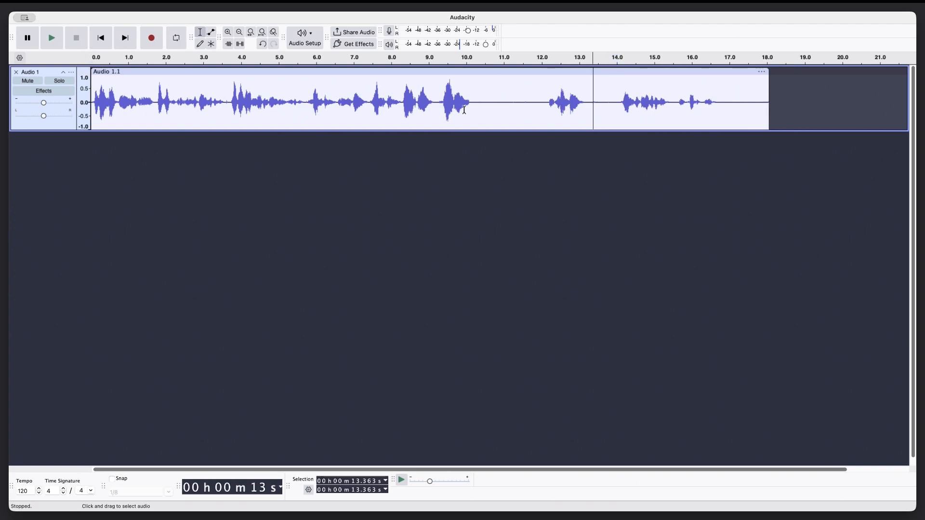
left_click(471, 109)
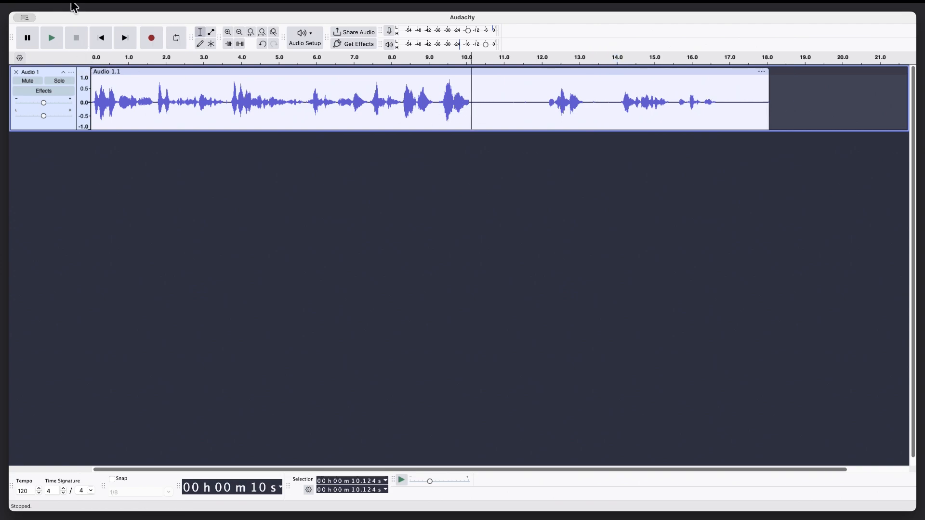
key("super+v")
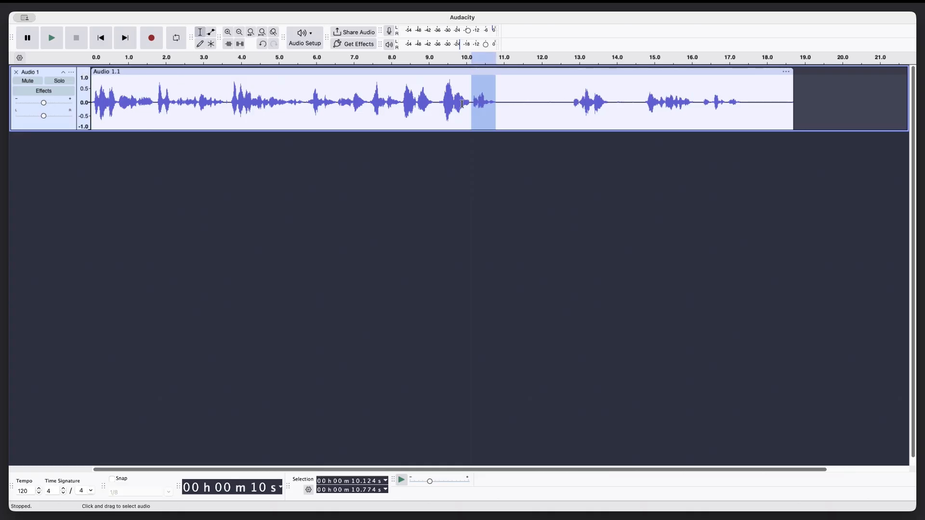
Remove the silence between about 10.86 and 12.82 s and the pause between about 11.84 and 12.77 s before the last phrase.
left_click_drag(499, 104, 573, 106)
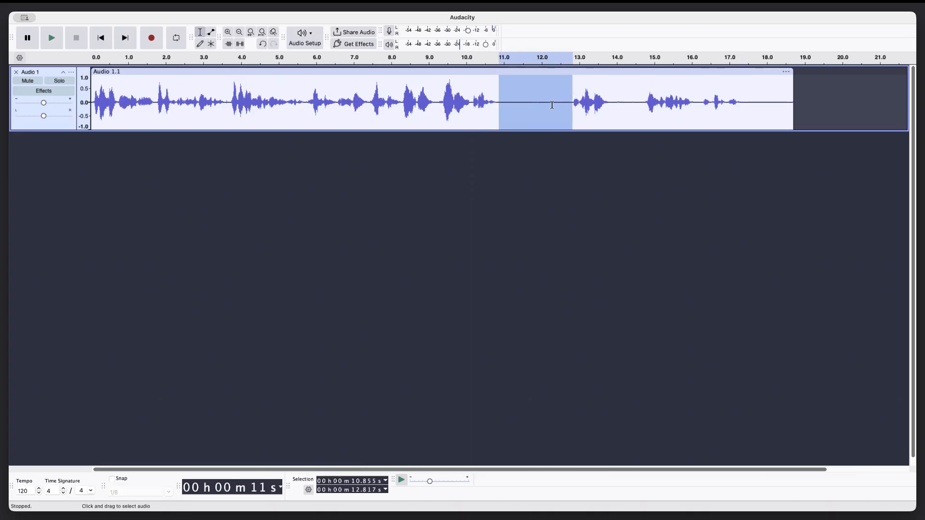
key("Delete")
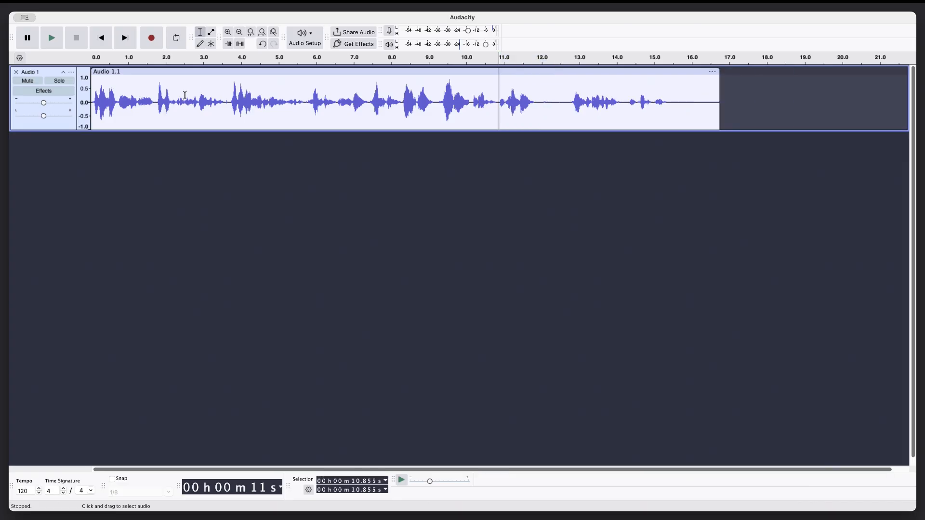
left_click(571, 106)
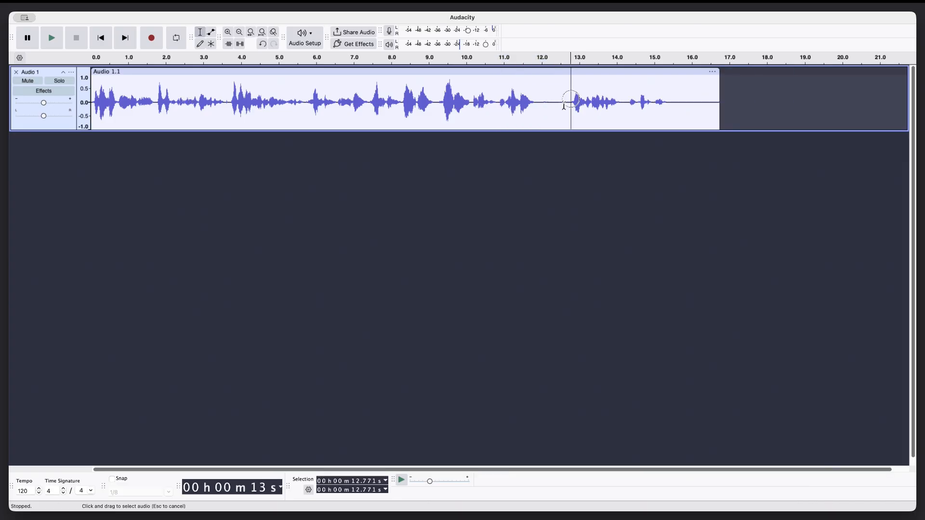
key("space")
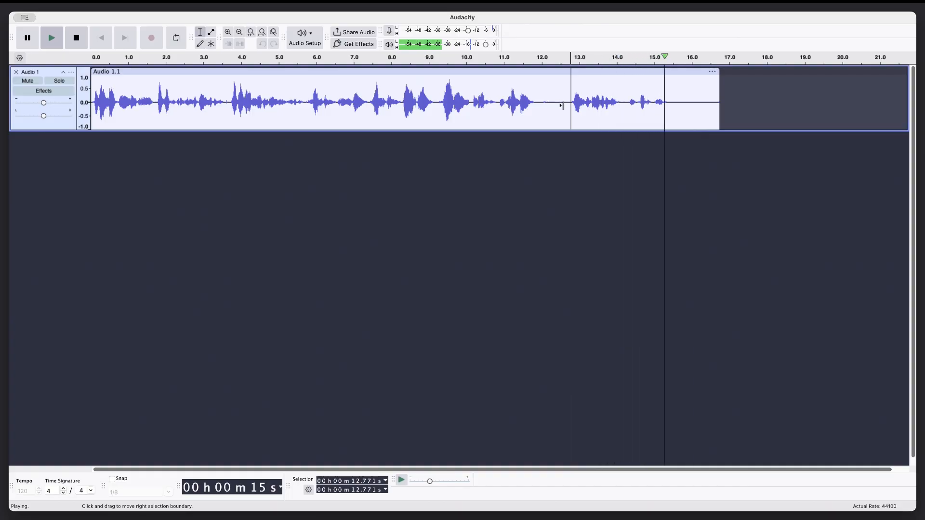
key("space")
left_click_drag(562, 105, 535, 105)
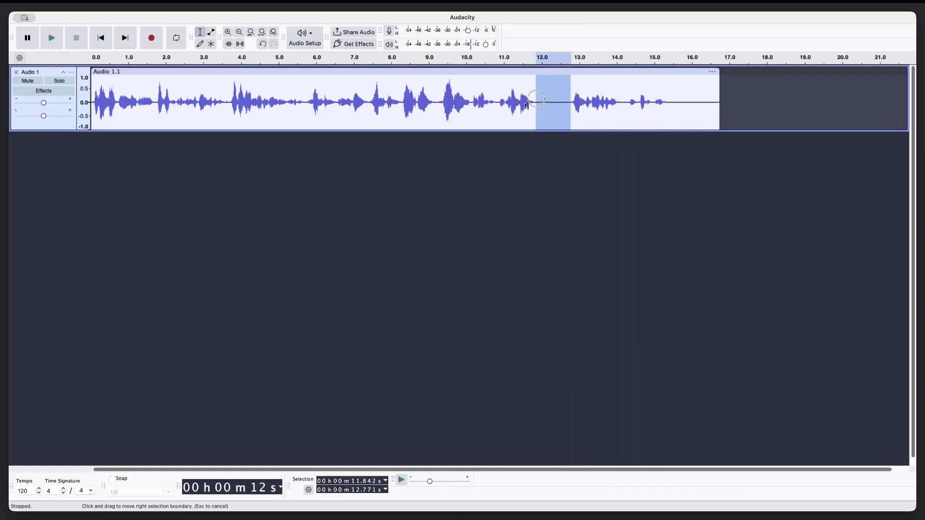
key("Delete")
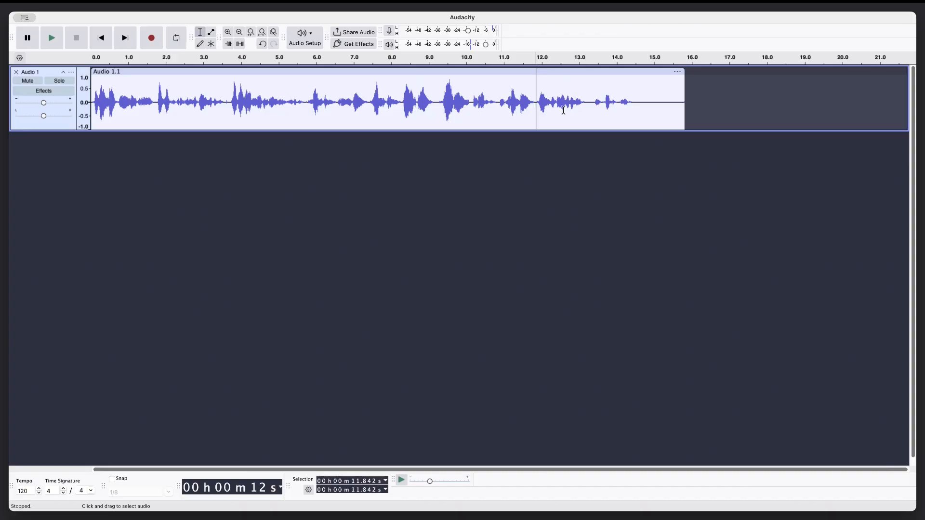
Remove the short pause just after 13 s and the trailing silence after about 14.30 s.
left_click_drag(594, 107, 682, 106)
key("Delete")
key("Delete")
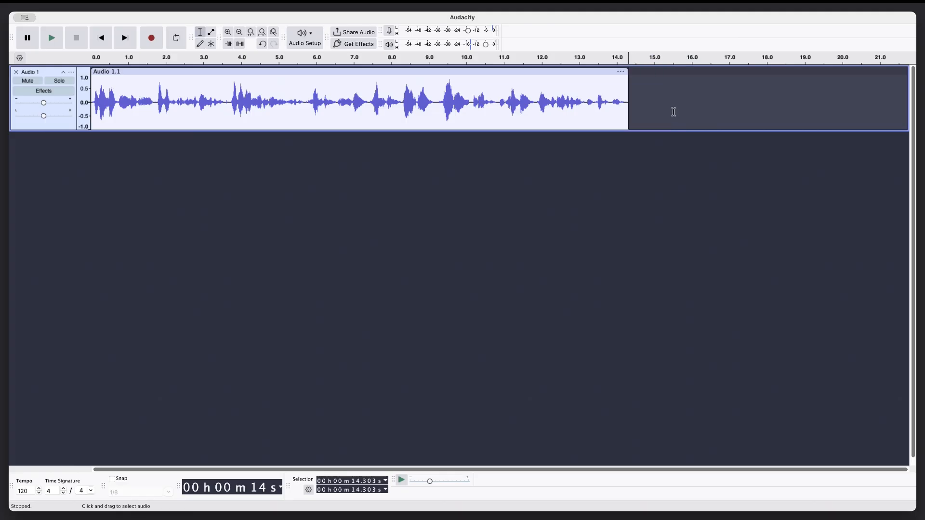
Play the edited voice track from the beginning.
key("Home")
key("space")
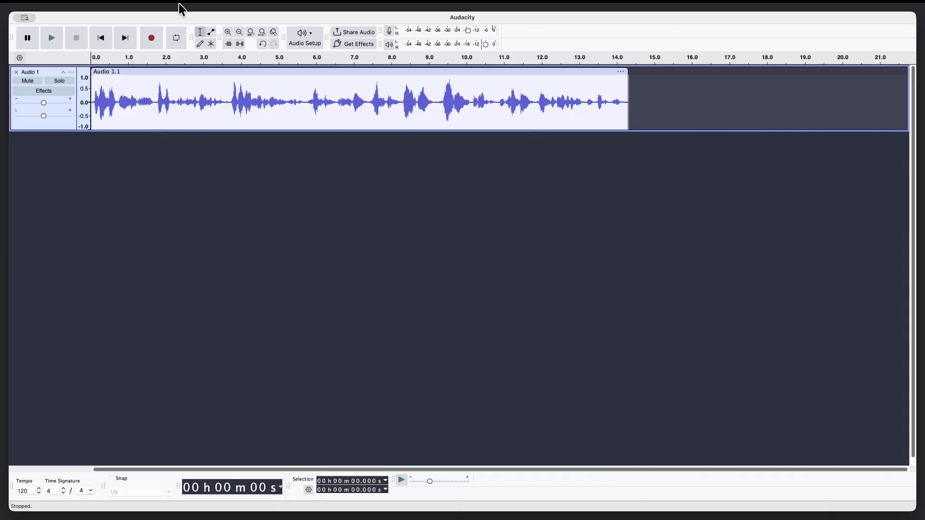
Add a new stereo track and import the audio file "91 Seconds News Intro 44100 1.wav" from the Imported Files folder.
left_click(321, 28)
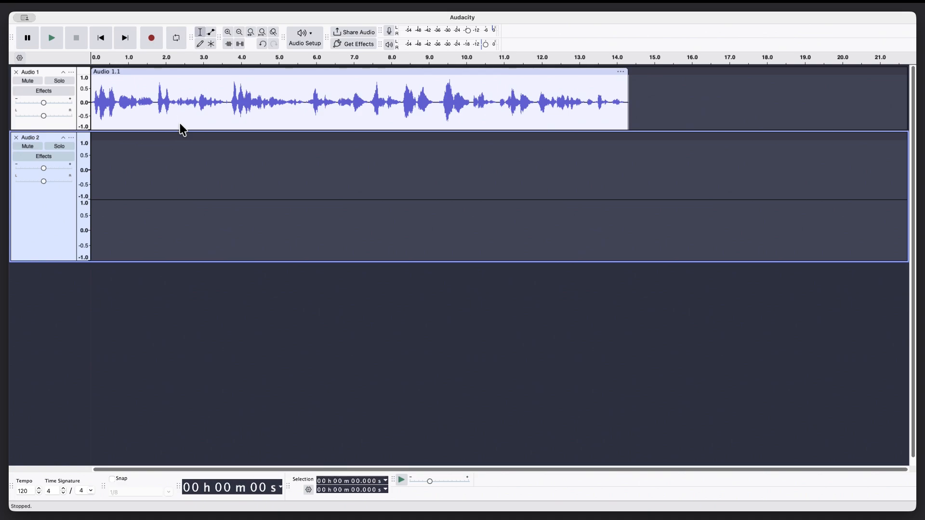
key("super+Tab")
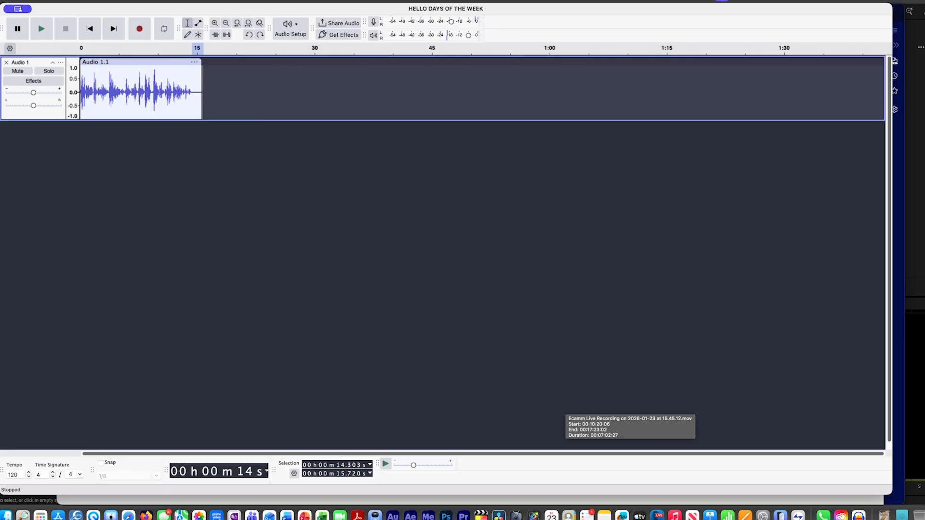
left_click(17, 9)
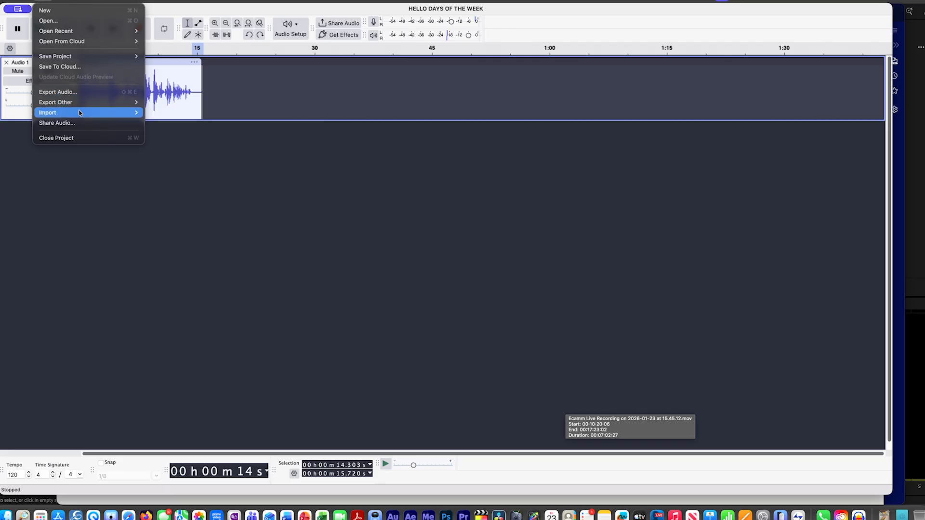
mouse_move(80, 113)
left_click(168, 115)
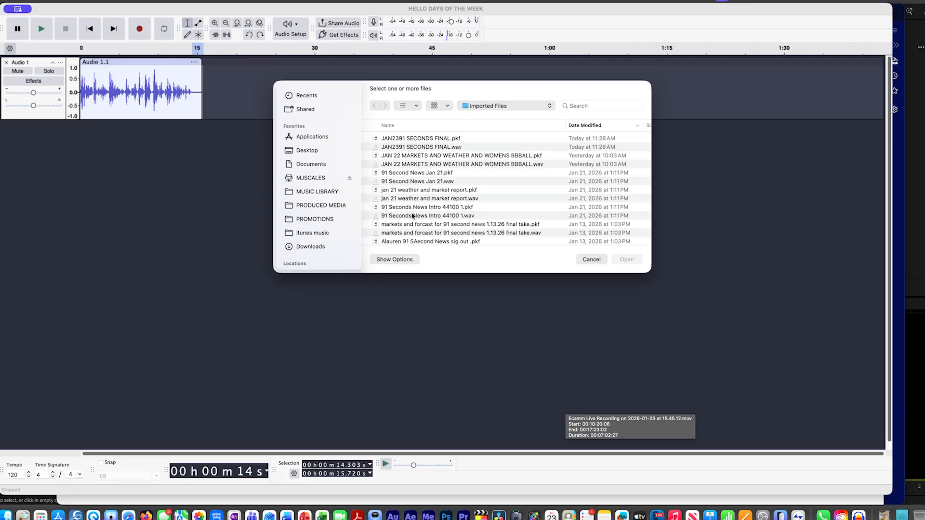
scroll(412, 217, "down", 3)
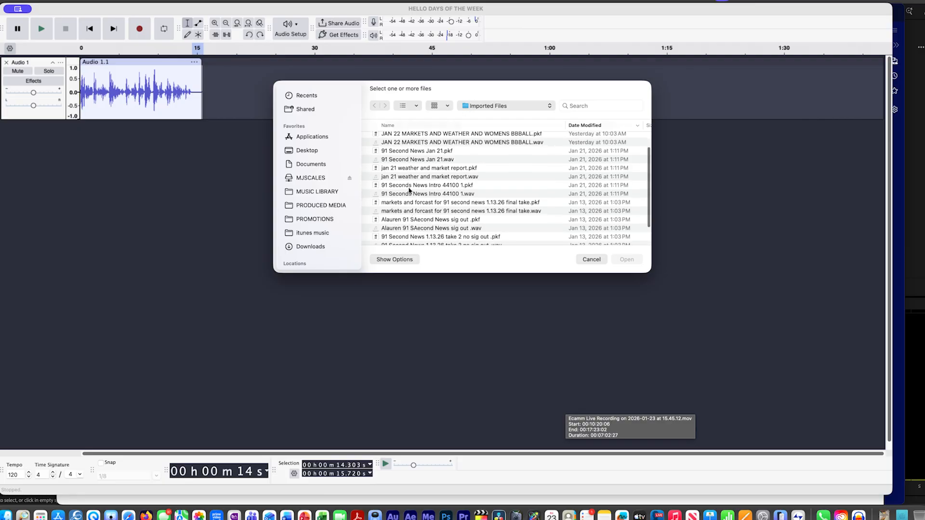
left_click(405, 195)
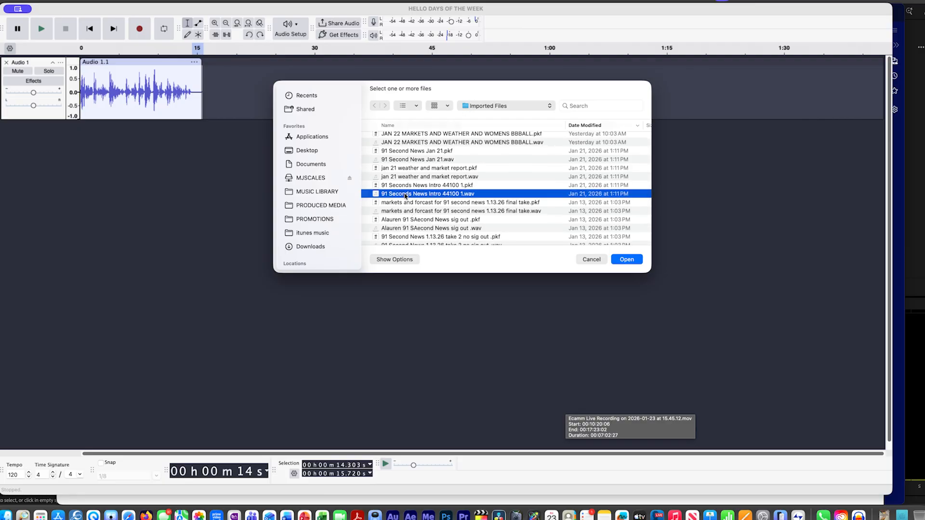
left_click(627, 261)
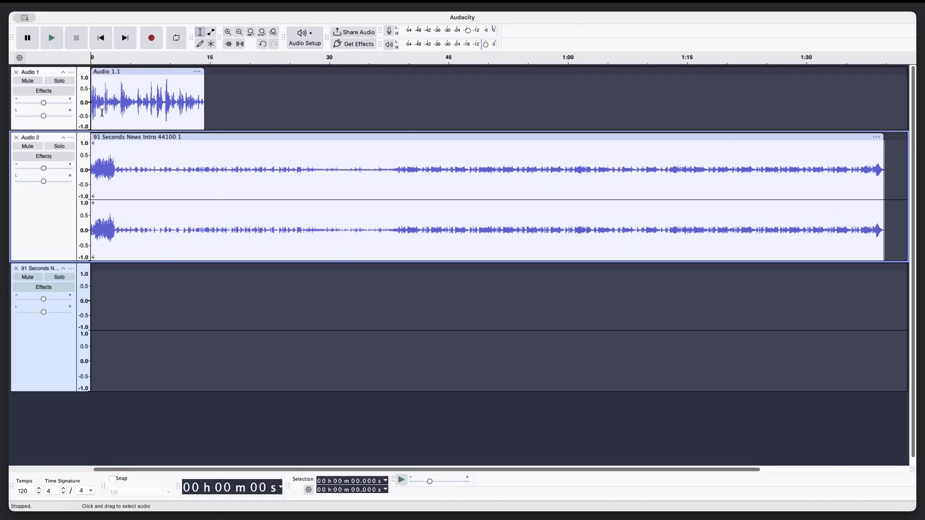
Shift the voice clip to start at about 3.3 s, after the music's loud opening, playing both tracks before and after the move.
key("space")
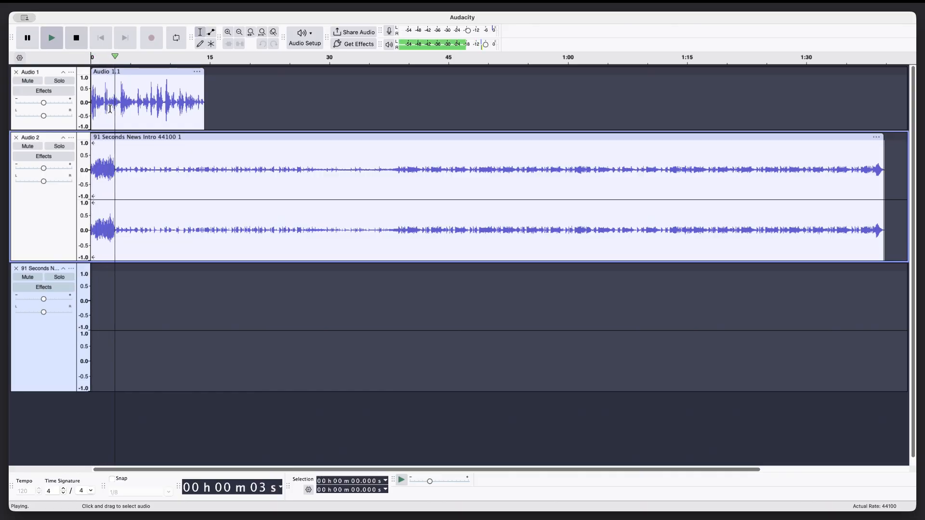
key("space")
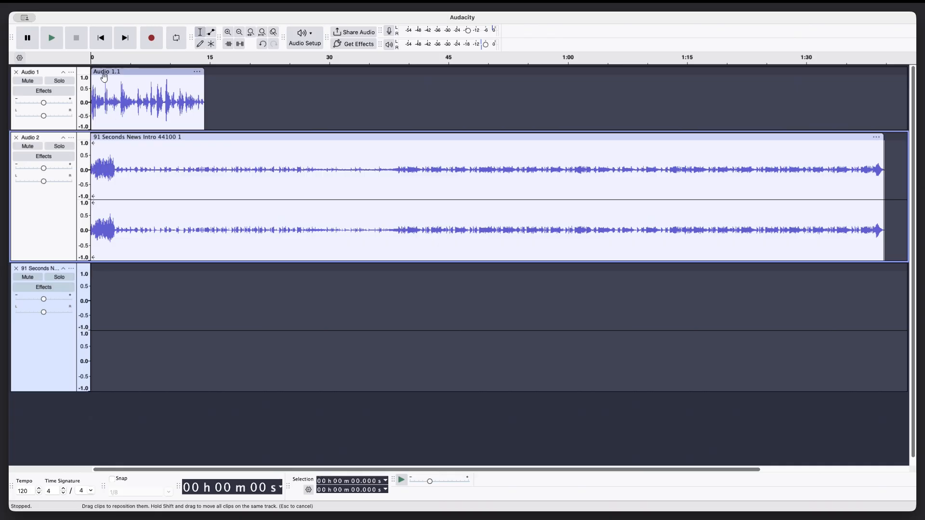
left_click_drag(105, 72, 127, 76)
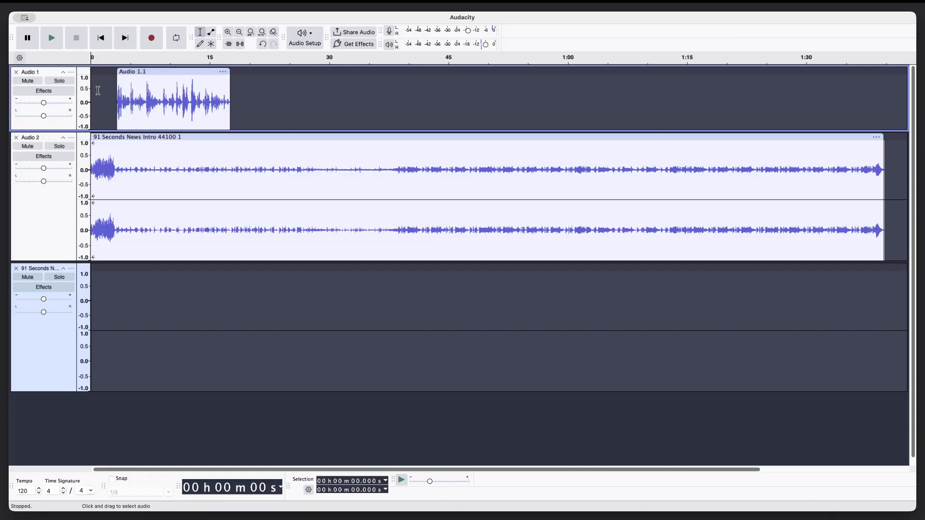
key("space")
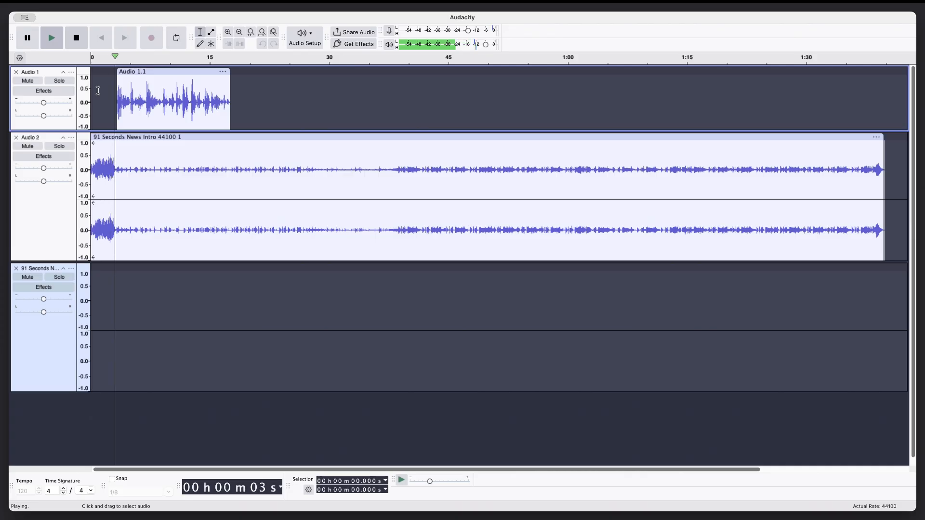
key("space")
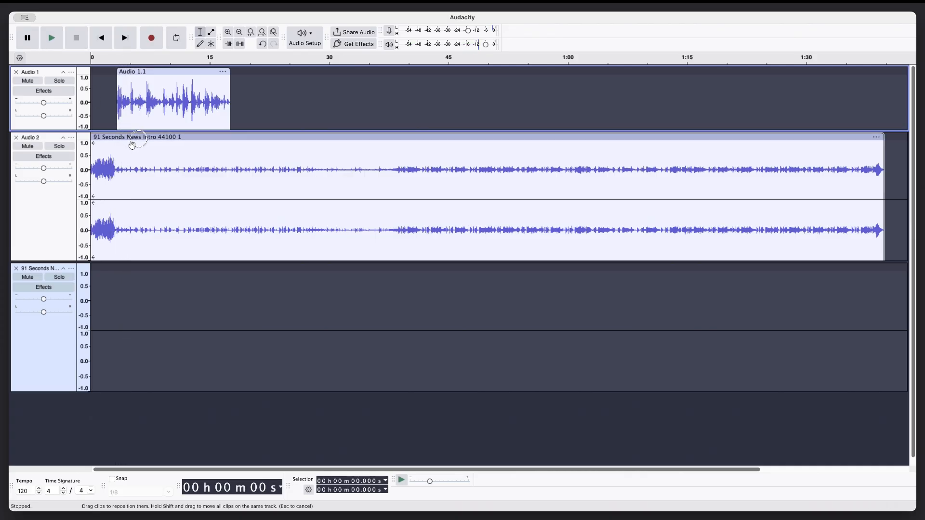
Extend the music's opening by about 2.4 s, move the voice clip to start at about 5.8 s and play both tracks.
left_click_drag(144, 145, 150, 147)
left_click_drag(135, 79, 155, 81)
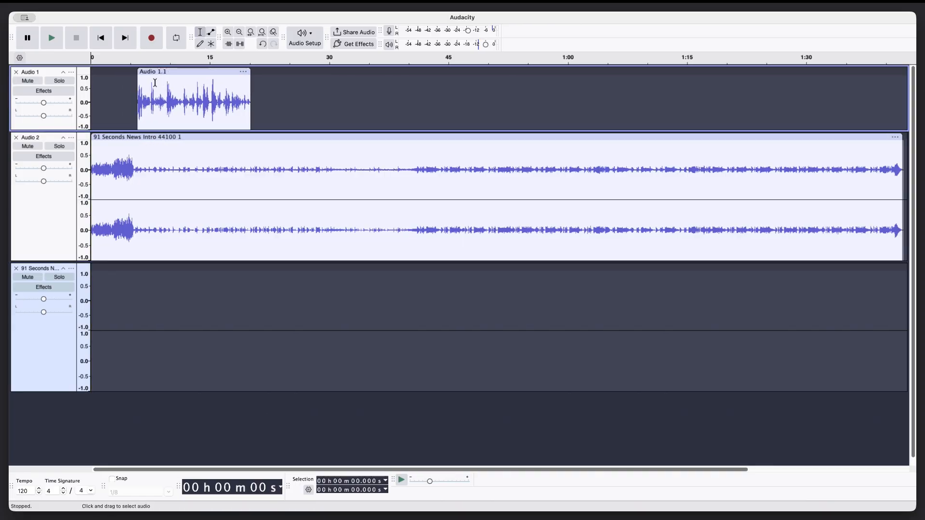
key("space")
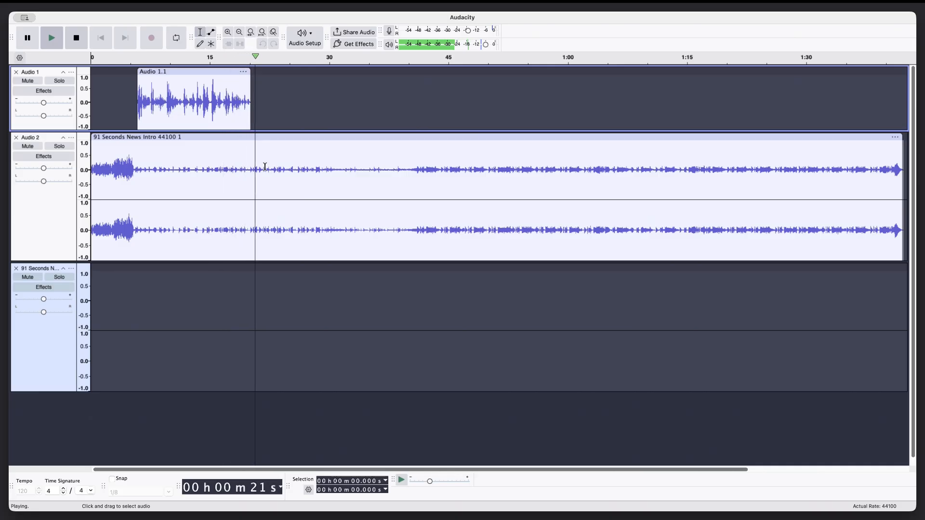
key("space")
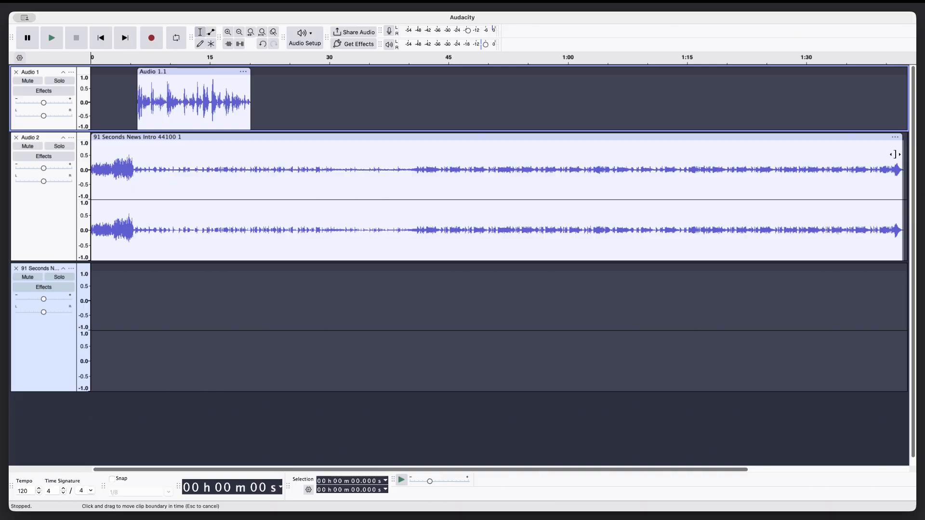
Trim the end of the music clip to about 21 s, just past the voice clip, and play both tracks from the start.
left_click_drag(894, 154, 268, 183)
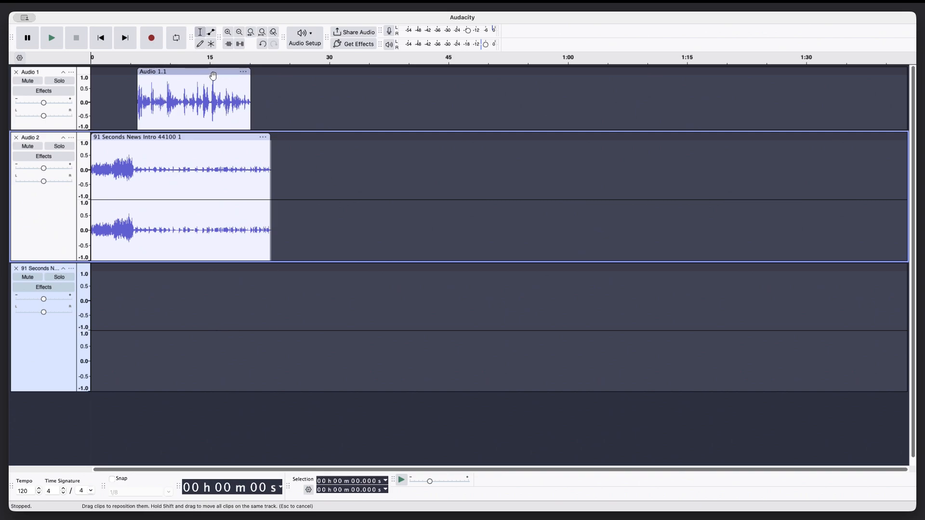
left_click_drag(262, 150, 251, 151)
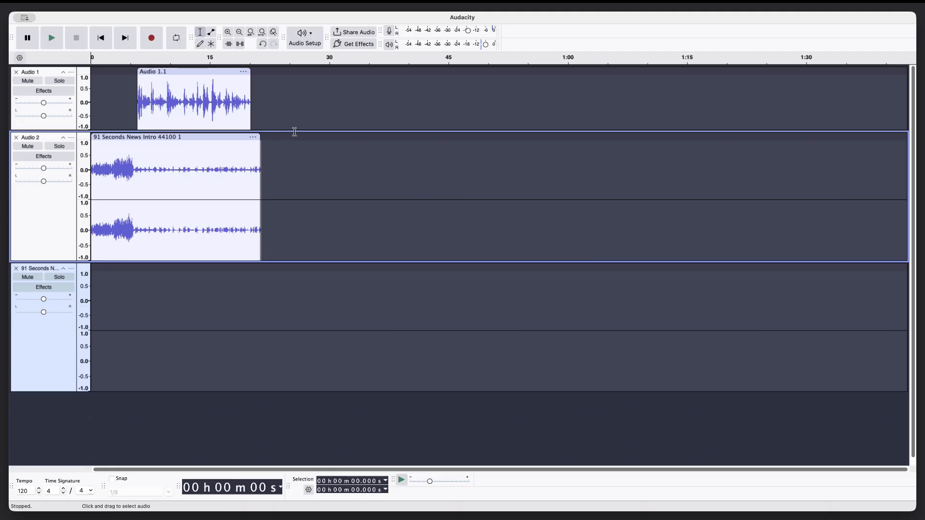
key("space")
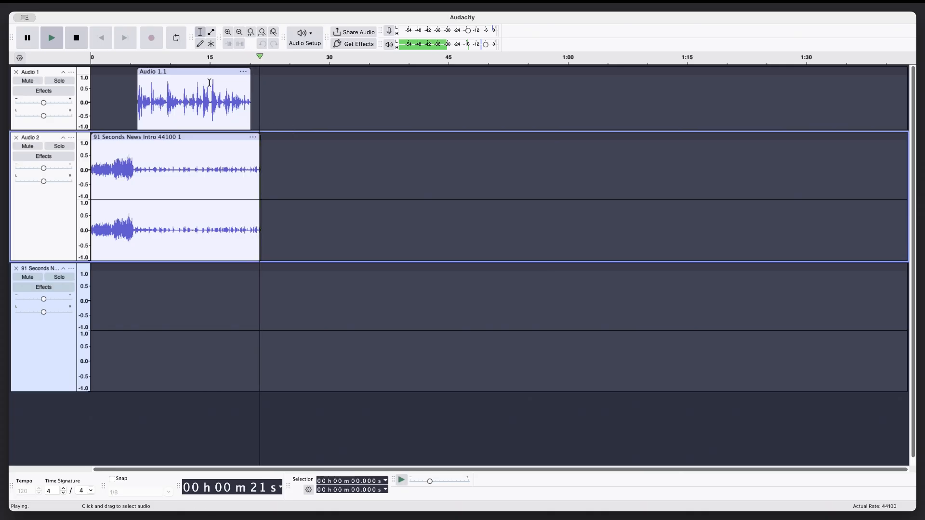
left_click(78, 38)
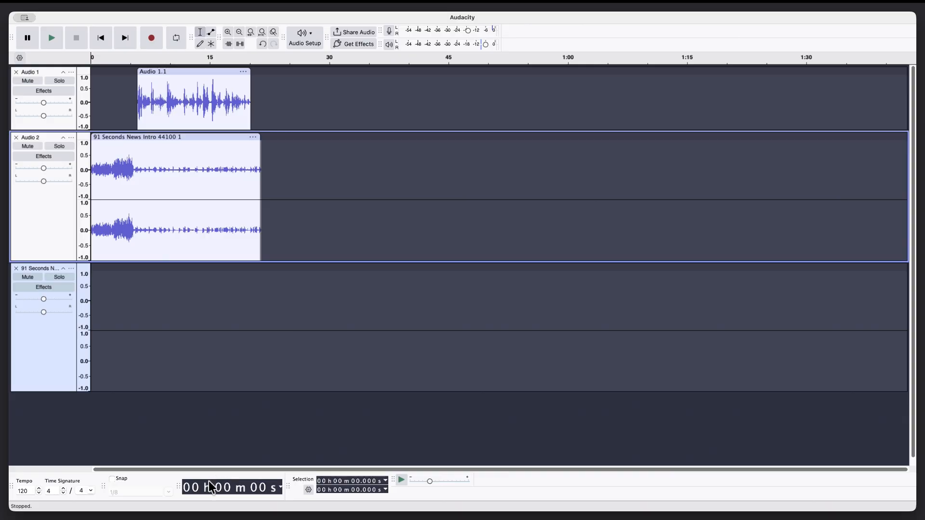
key("space")
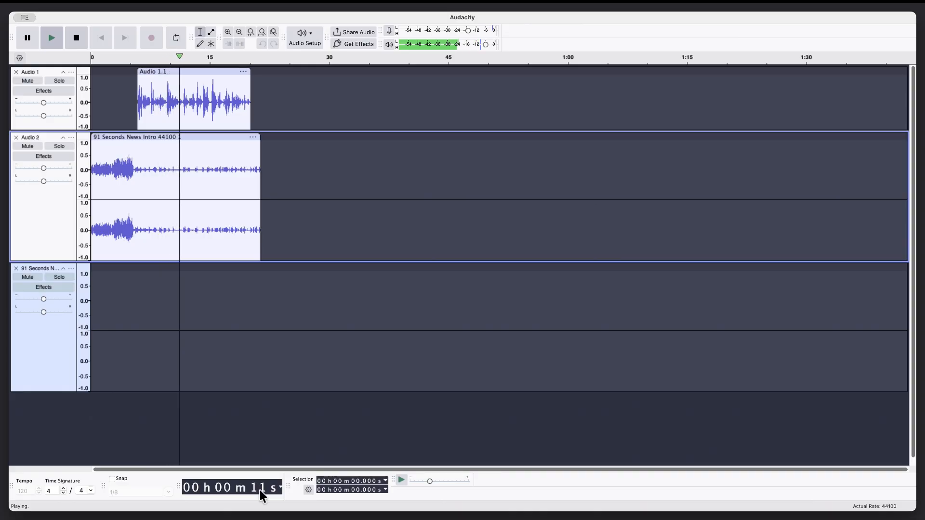
key("space")
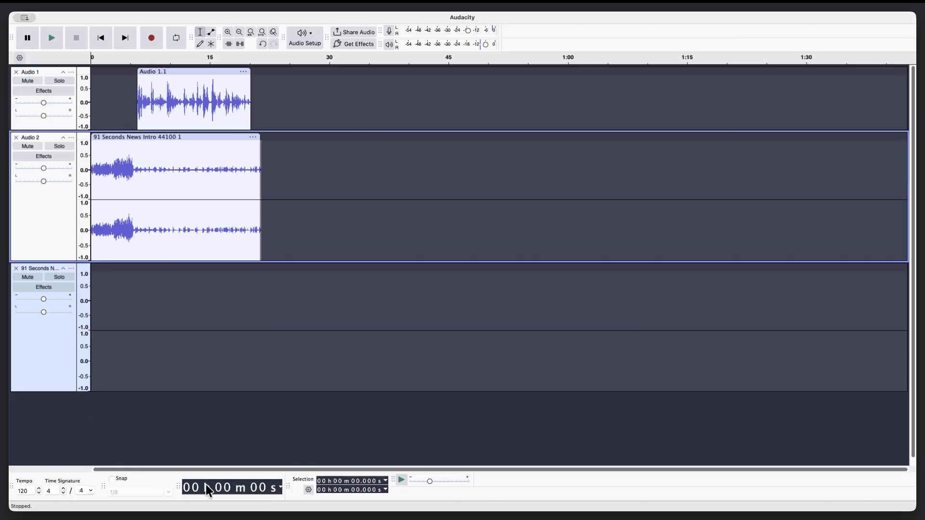
Play both tracks from about 11 to 12 s, restarting from nearby points on the timeline, and stop playback.
left_click(180, 59)
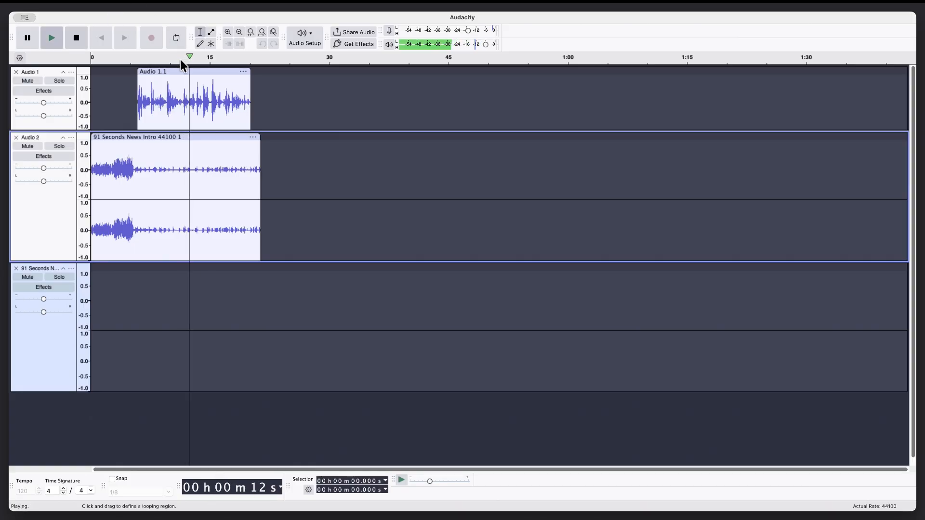
key("space")
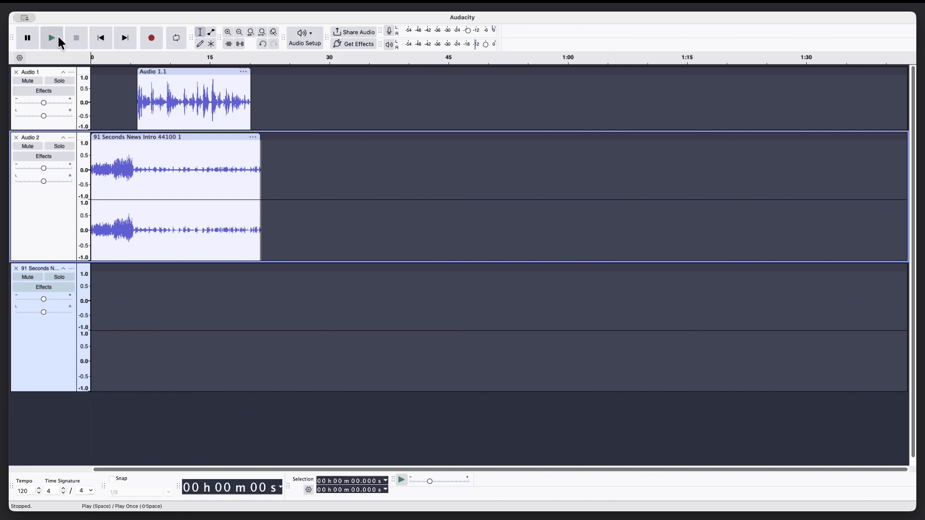
left_click(180, 60)
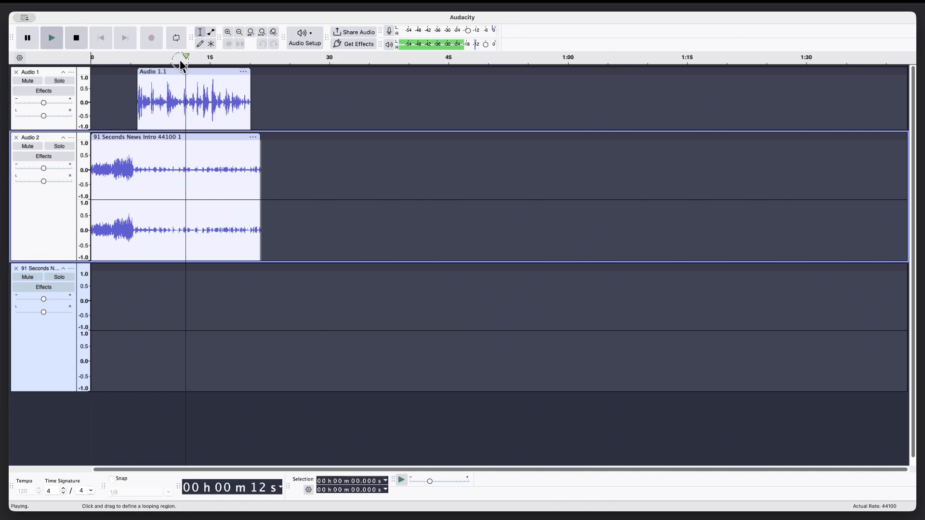
left_click(186, 59)
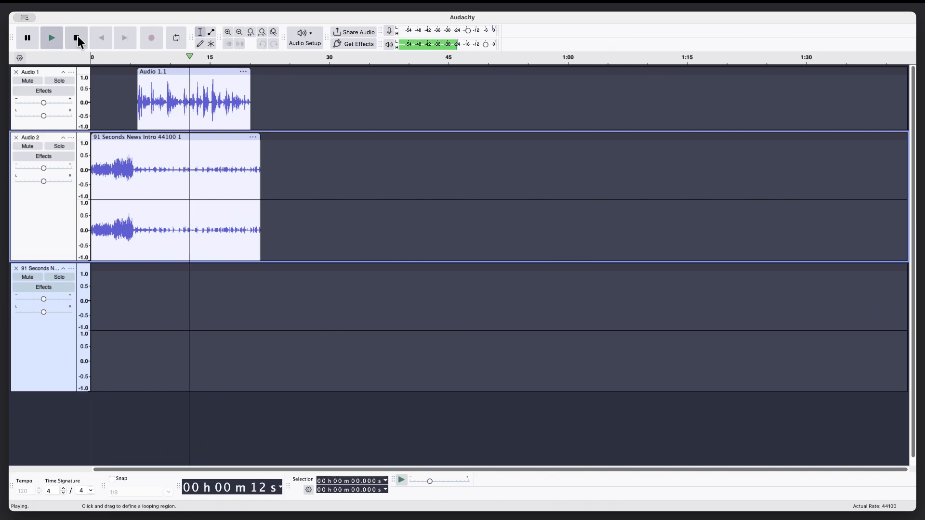
left_click(77, 38)
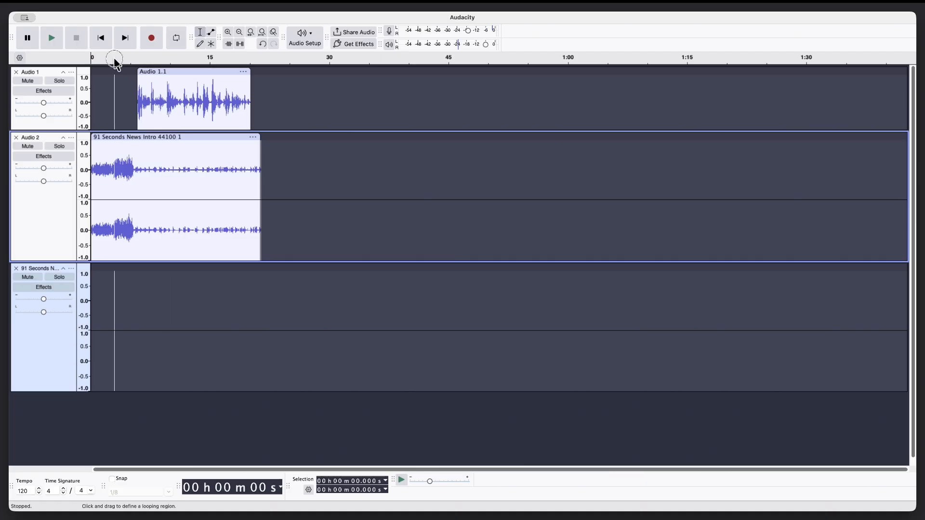
Define a loop region from about 3 s to 20 s, play it briefly and clear the loop.
left_click_drag(116, 58, 251, 66)
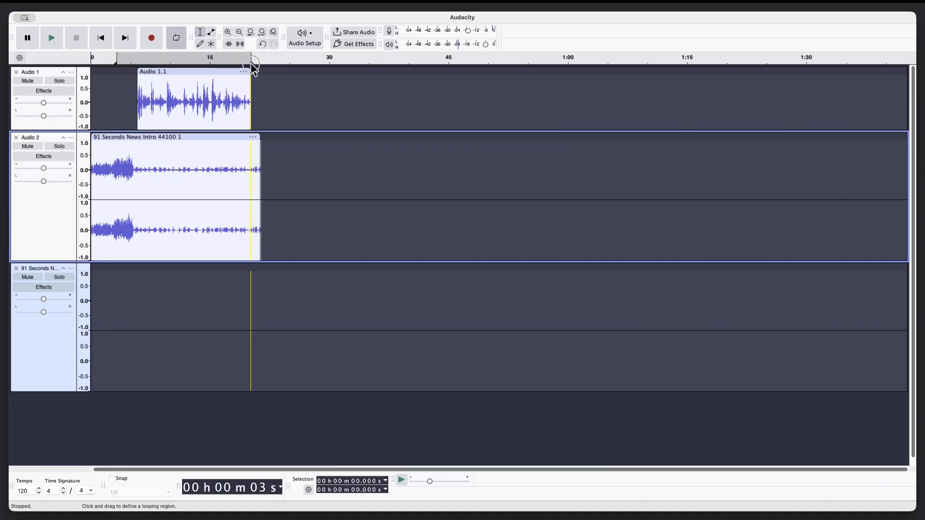
key("space")
key("space")
left_click(252, 64)
Select the voice clip's audio from about 11.2 s to 15.0 s and clear the selection.
left_click(180, 98)
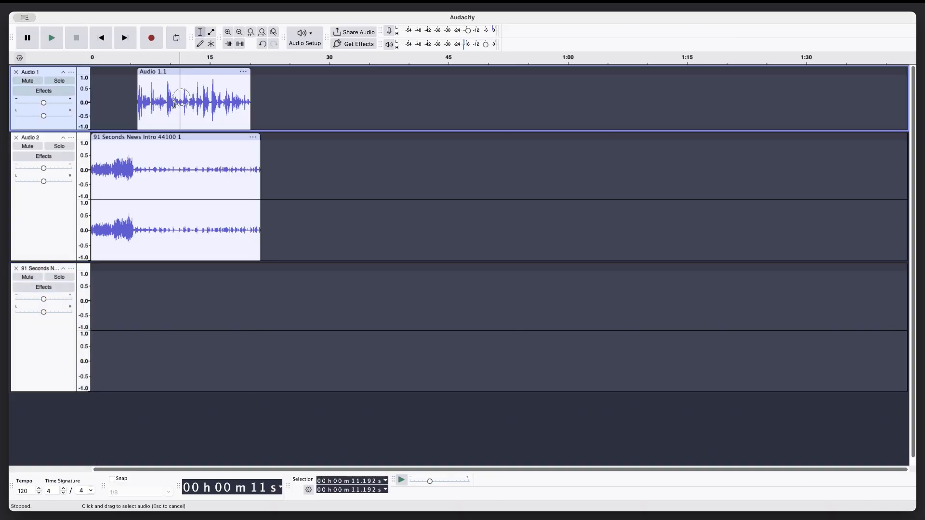
left_click_drag(180, 98, 210, 97)
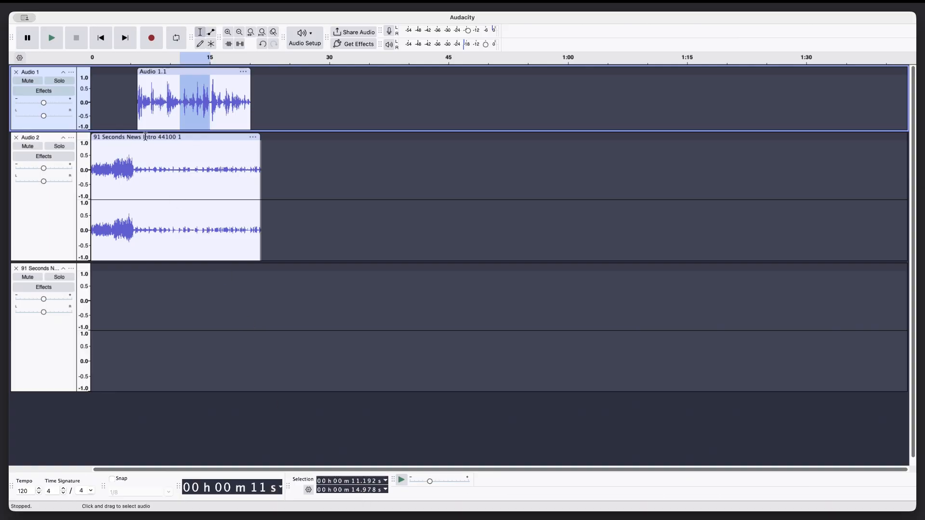
left_click(200, 103)
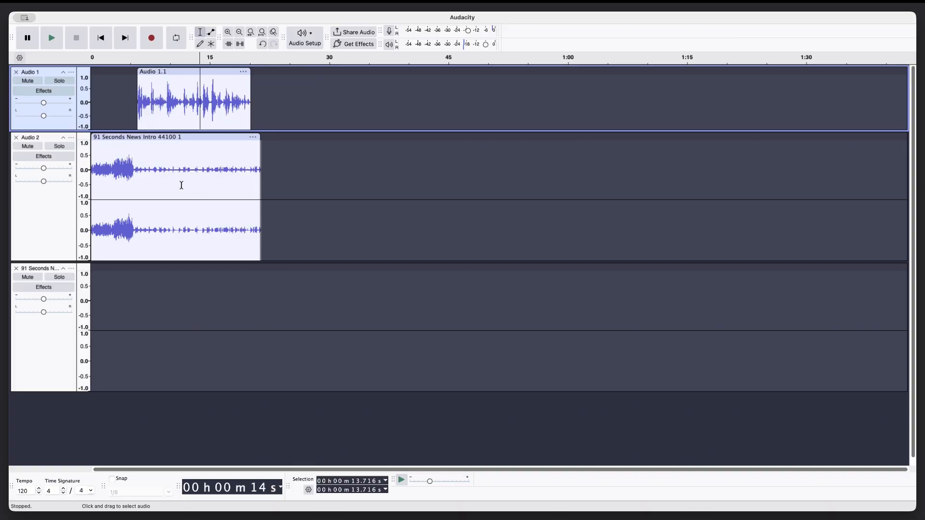
Rename the voice track Audio 1 with a title beginning "DAYS OF THE".
left_click(35, 138)
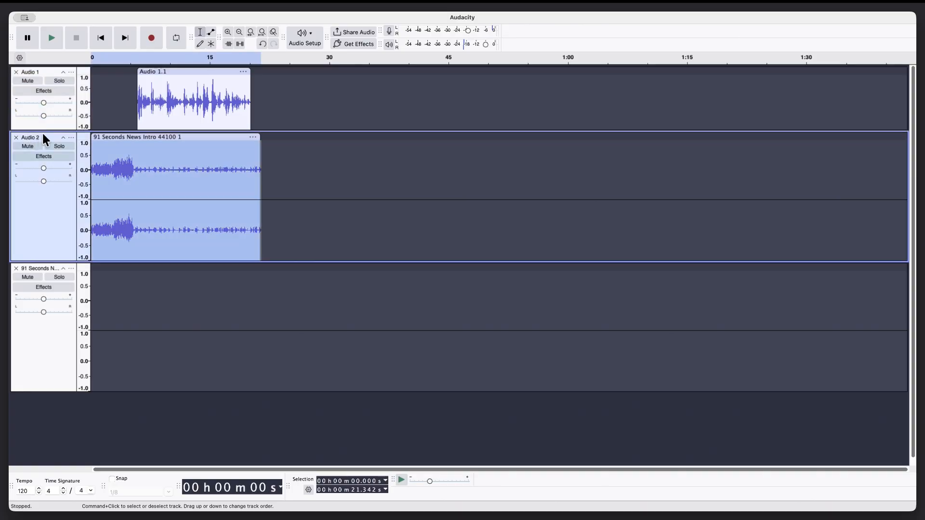
left_click(37, 71)
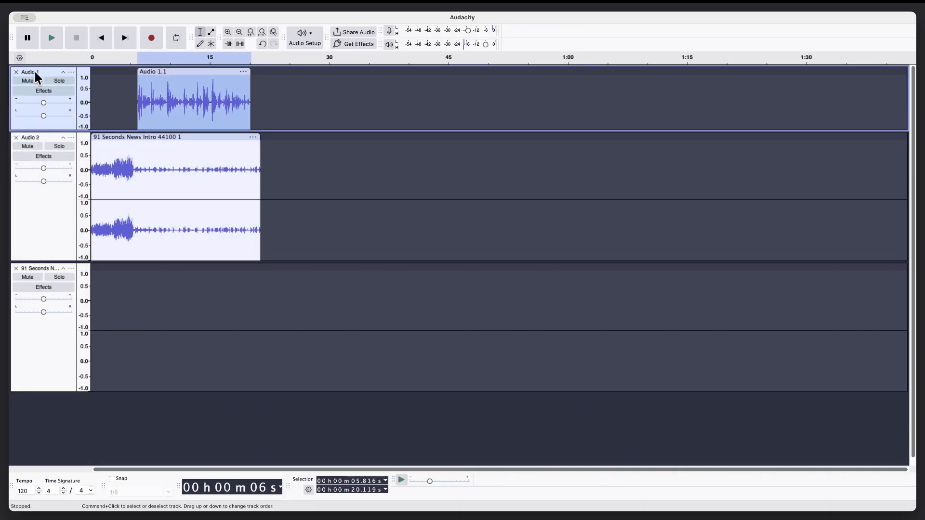
left_click(36, 73)
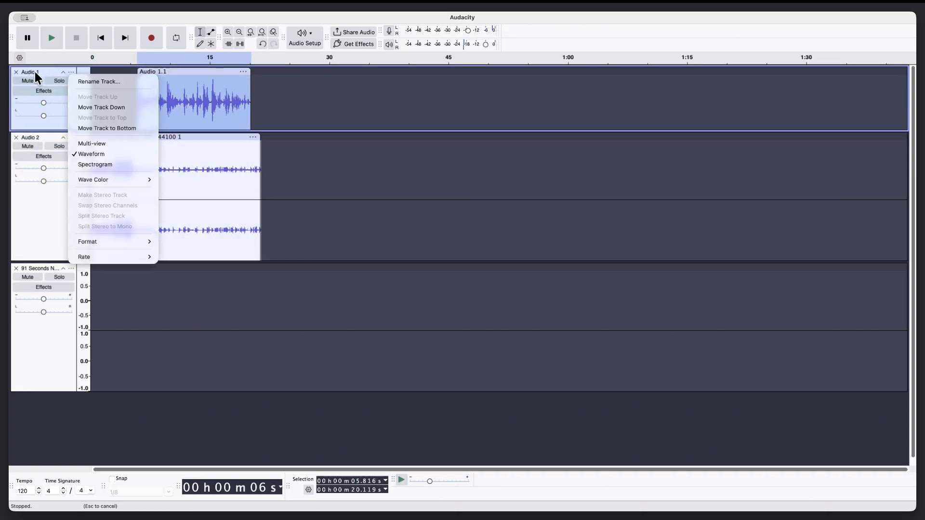
left_click(88, 79)
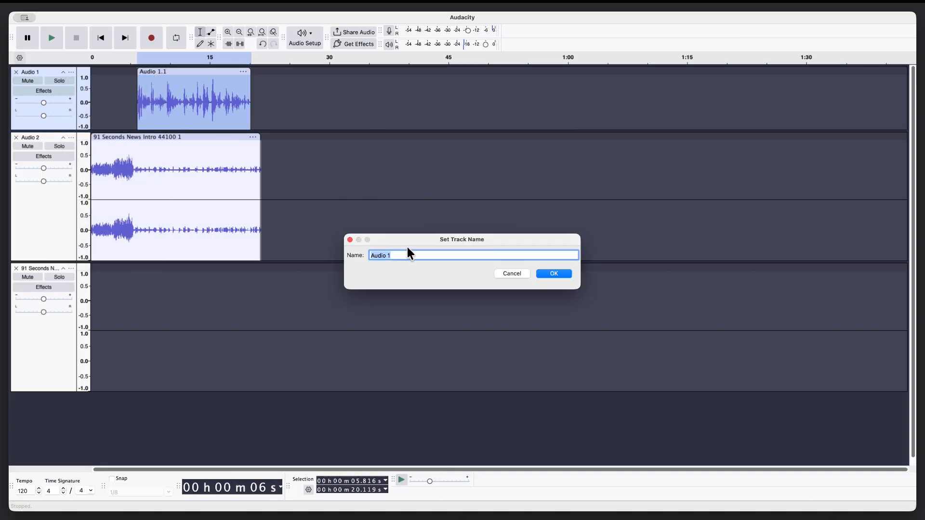
type("DAYS OF THU")
left_click(550, 273)
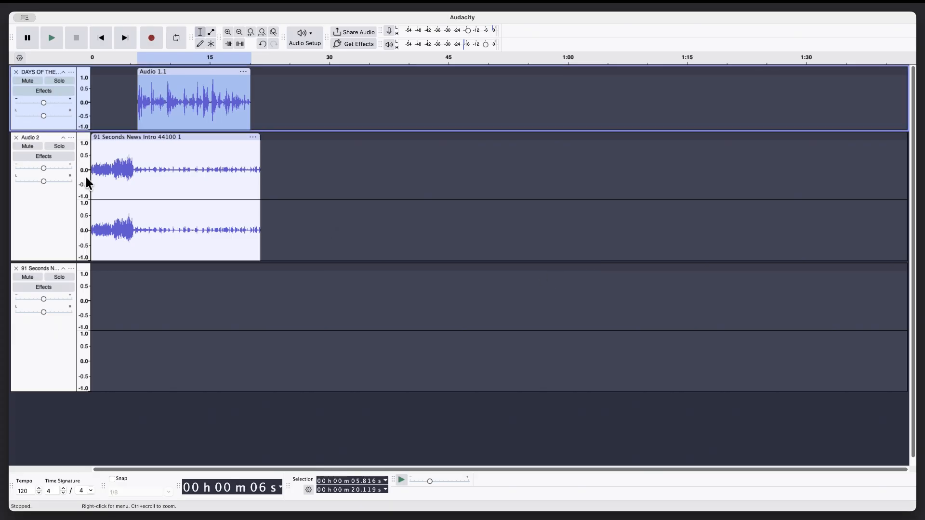
Rename the track Audio 2, which holds the news intro clip, as "MUSIC".
left_click(33, 137)
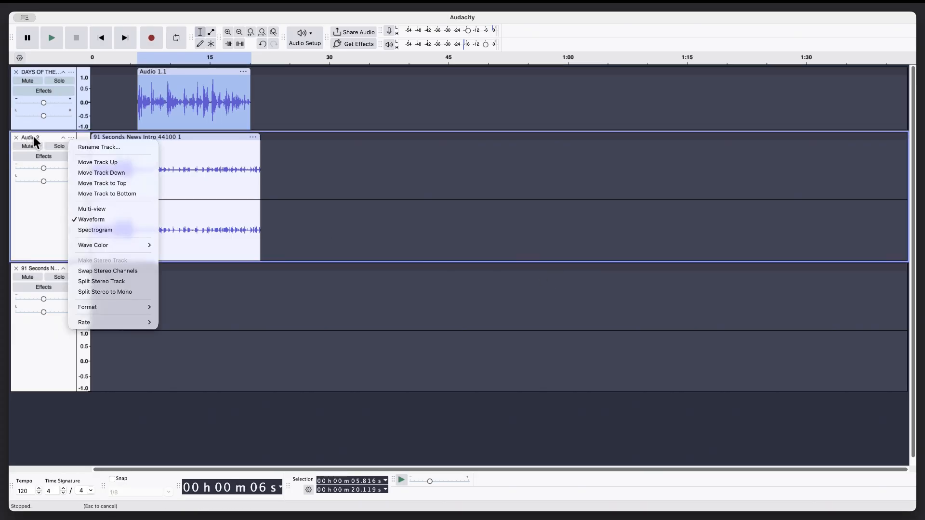
left_click(96, 146)
type("MUSIC")
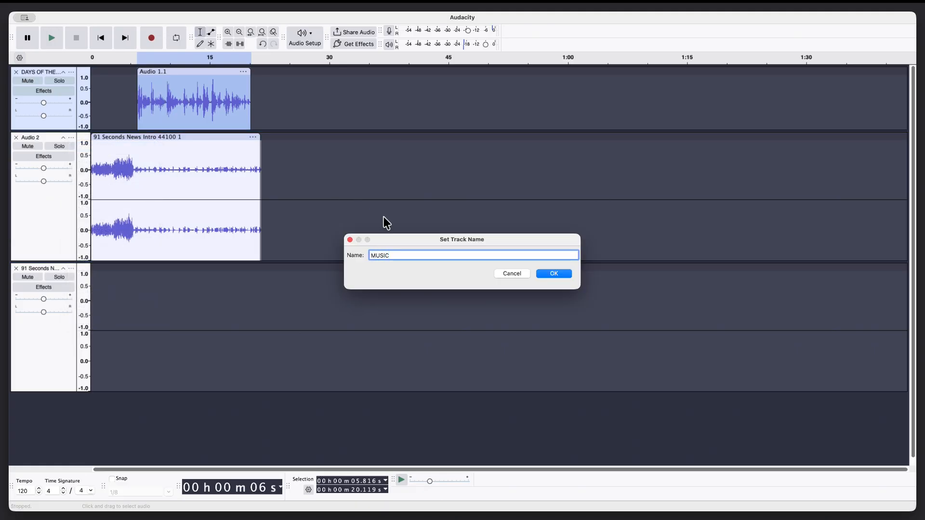
left_click(555, 274)
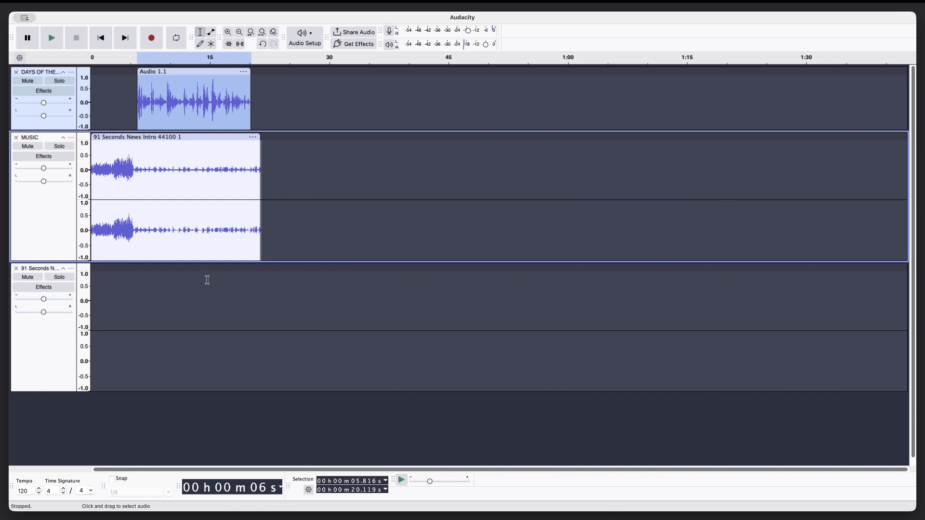
Rename the empty third track as "GUEST 1" followed by the guest's first name.
left_click(41, 264)
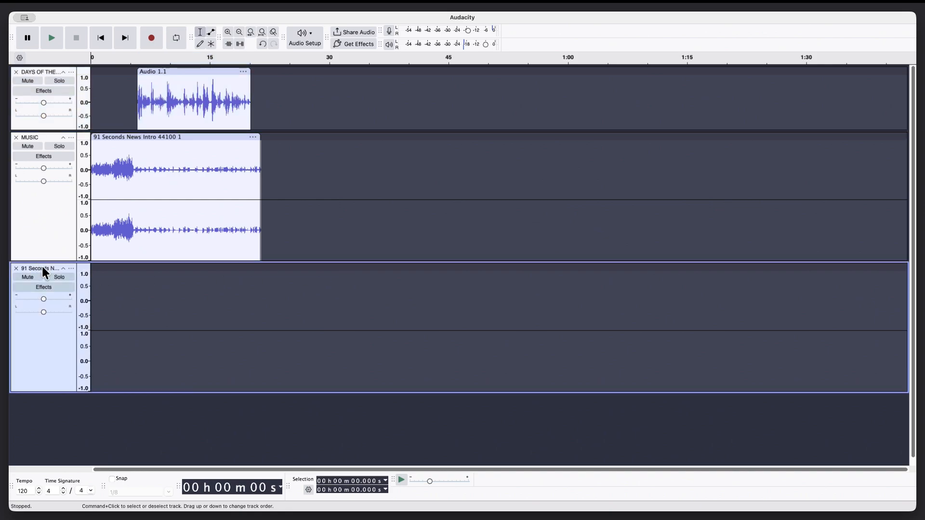
left_click(42, 268)
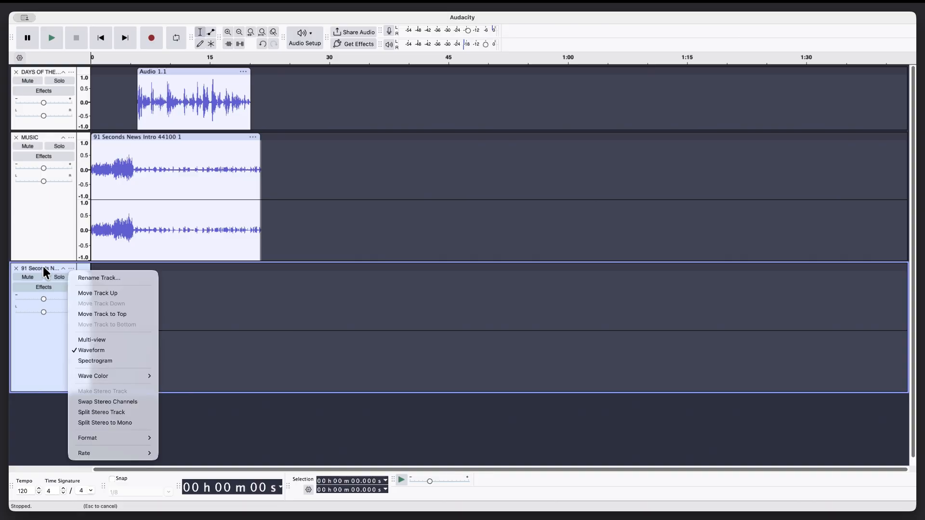
left_click(92, 275)
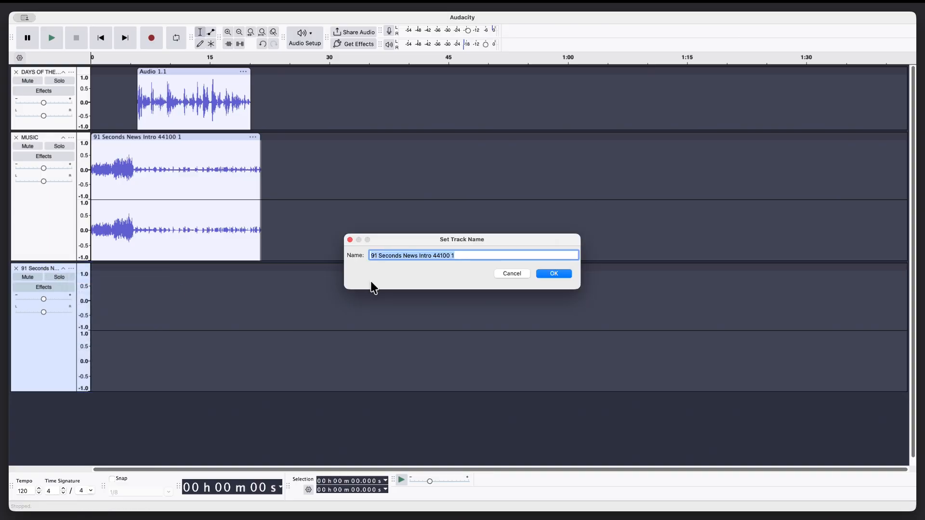
type("GUEST 1")
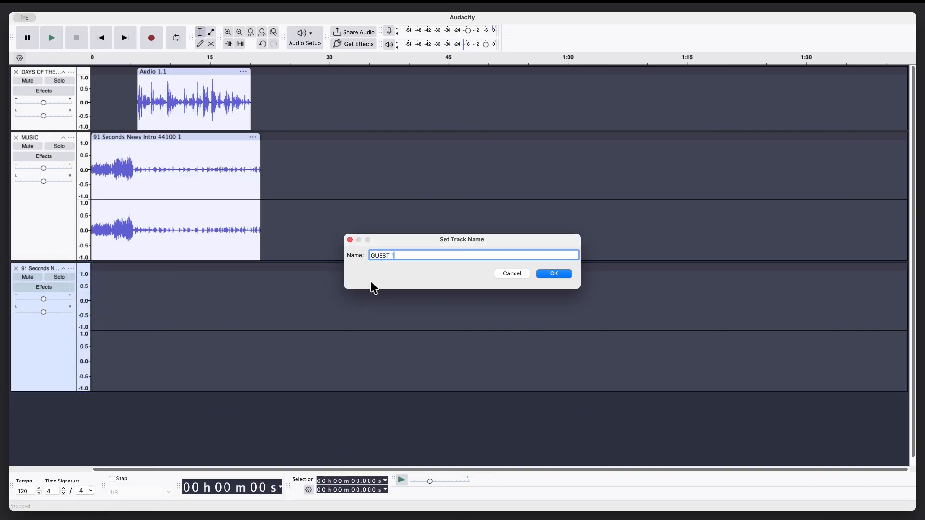
type(" HERB")
key("Return")
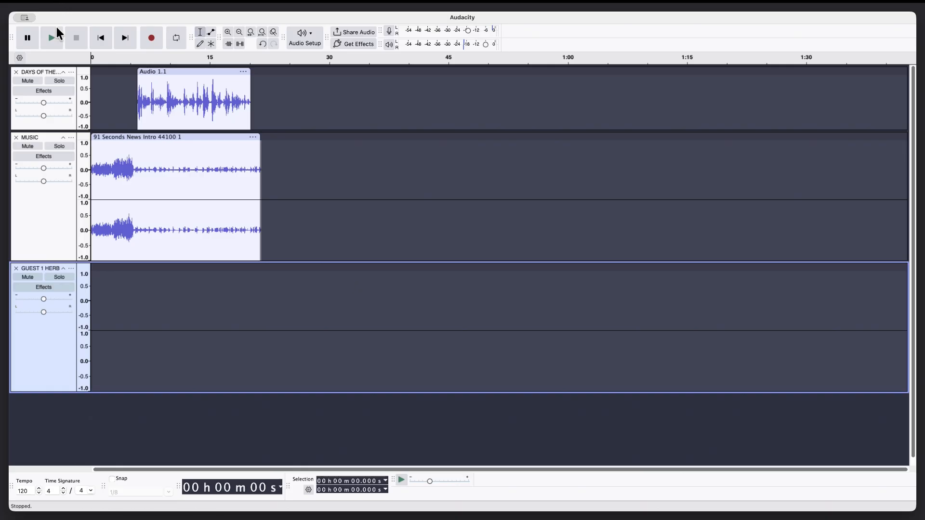
Save the project under the name "HELLO DAYS OF THE WEEK".
left_click(195, 76)
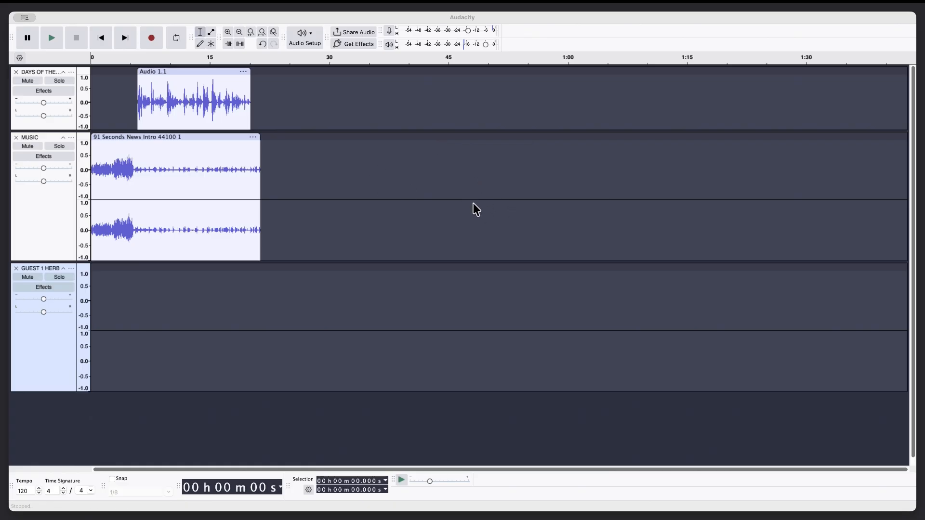
left_click(536, 222)
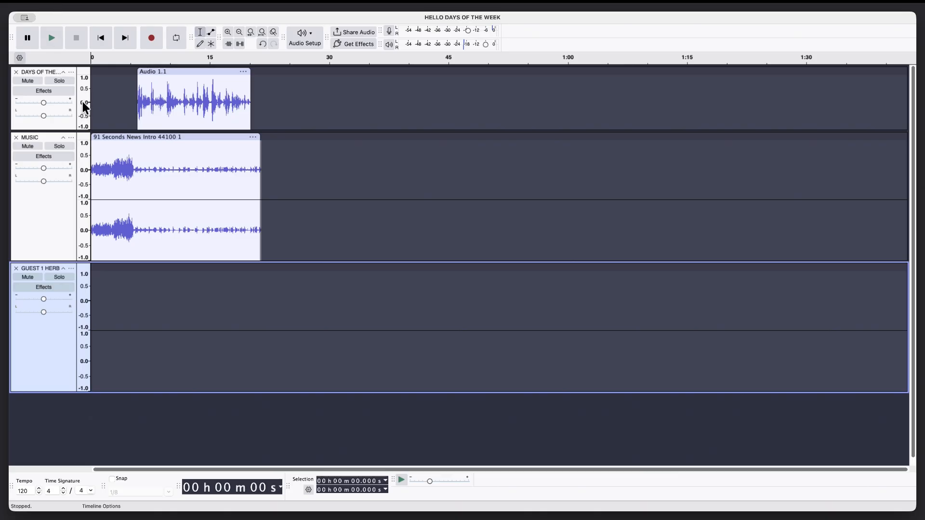
Export the entire project to the computer's Documents folder as "HELLO DAYS OF THE WEEK.mp3", setting the export-choice dialog not to show again.
key("super+shift+e")
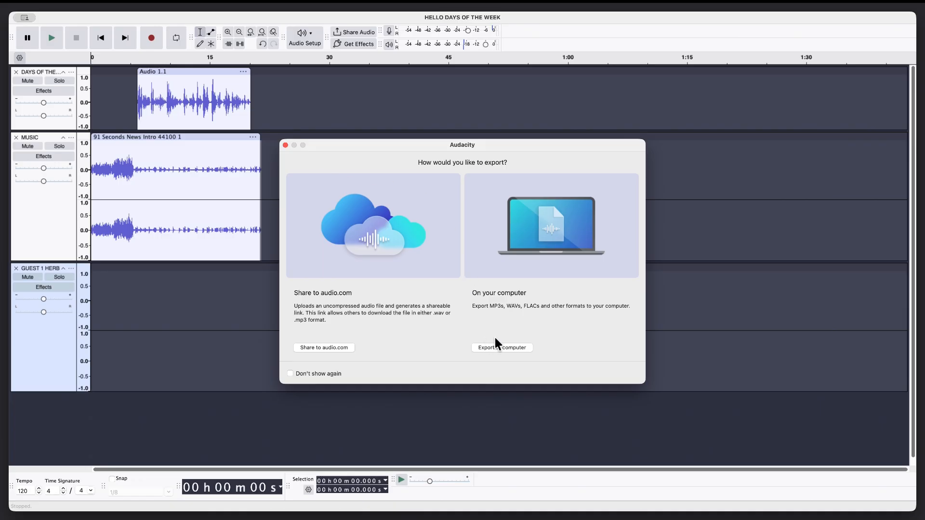
left_click(290, 374)
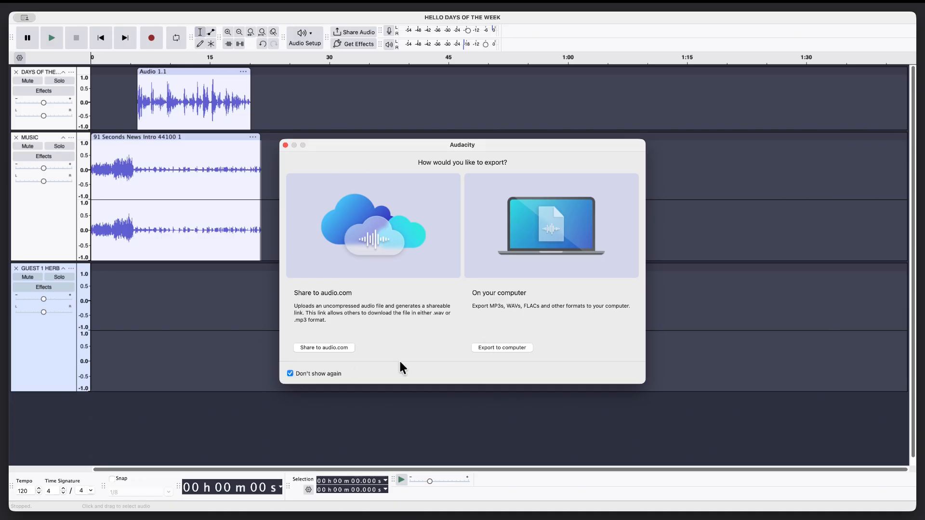
left_click(503, 348)
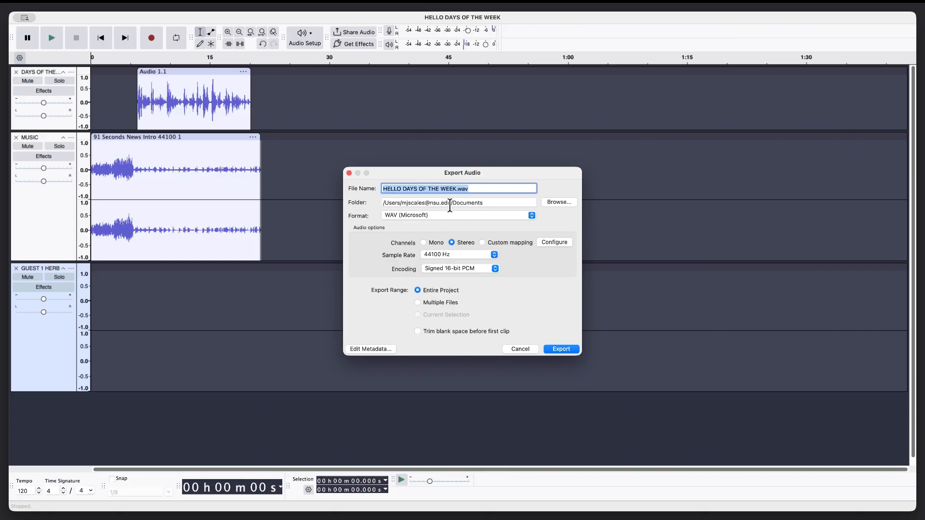
left_click(403, 216)
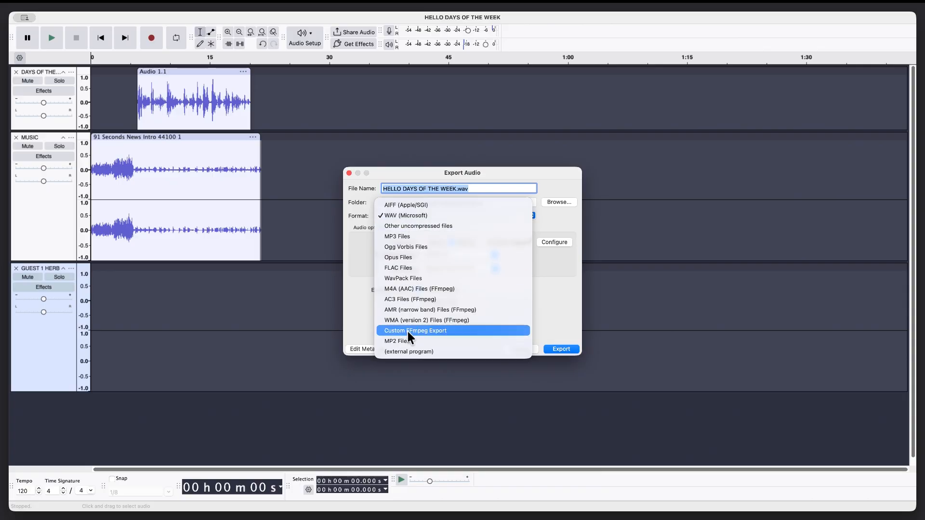
left_click(406, 236)
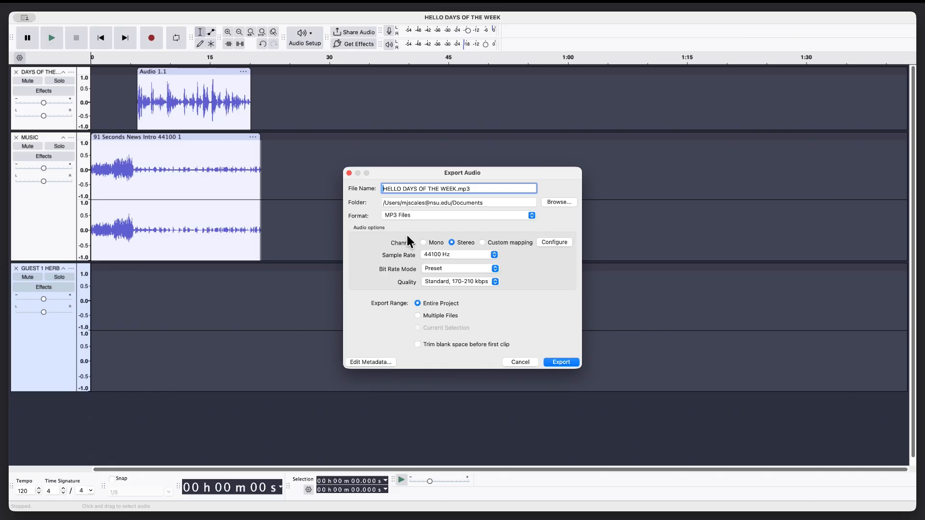
left_click(565, 363)
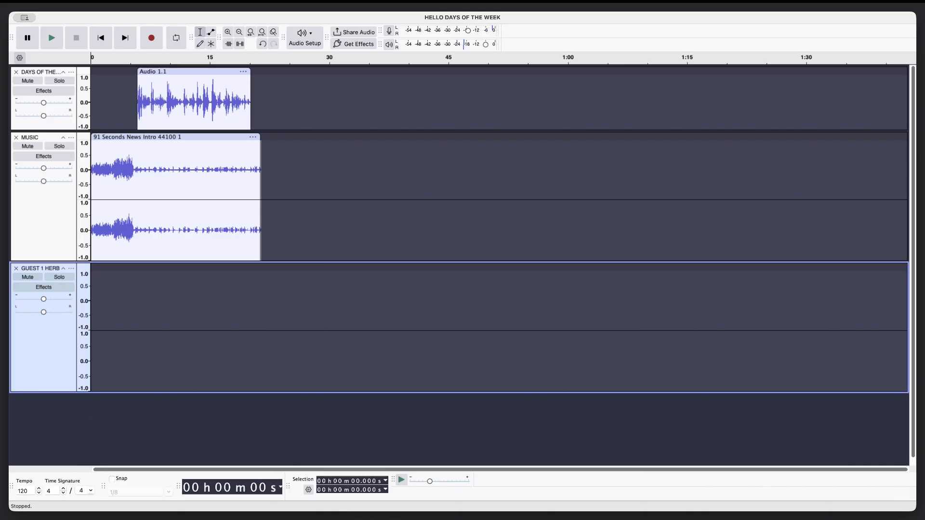
key("super+Tab")
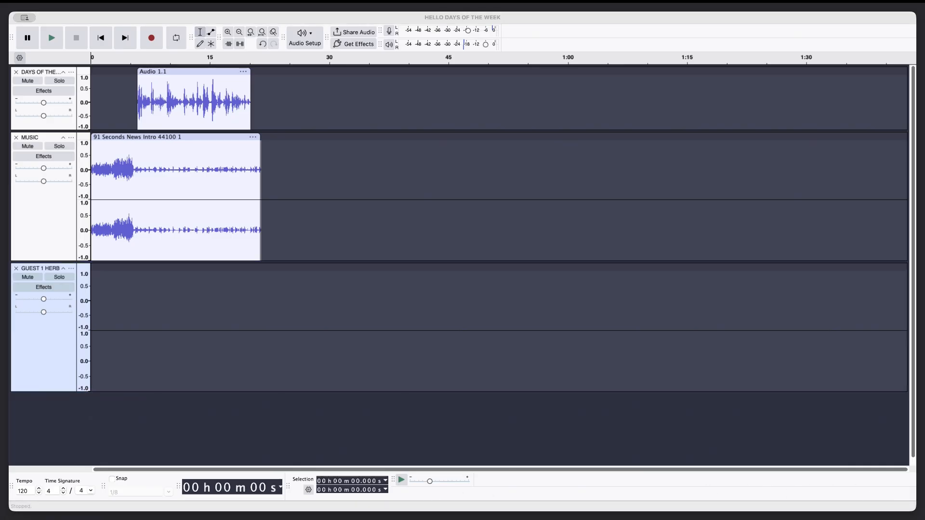